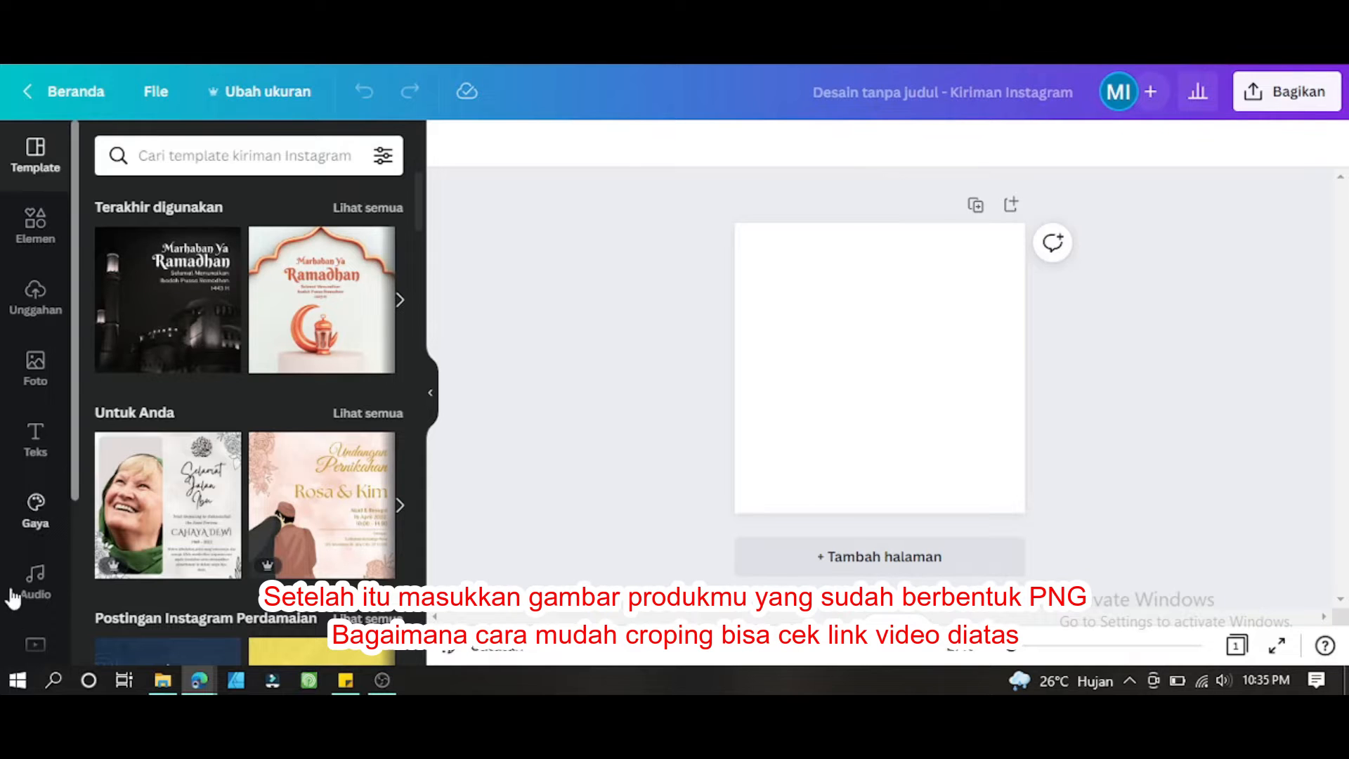
Switch to File Explorer and upload the red cocktail PNG from there into the Canva uploads
{"action": "left_click", "coordinate": [159, 679]}
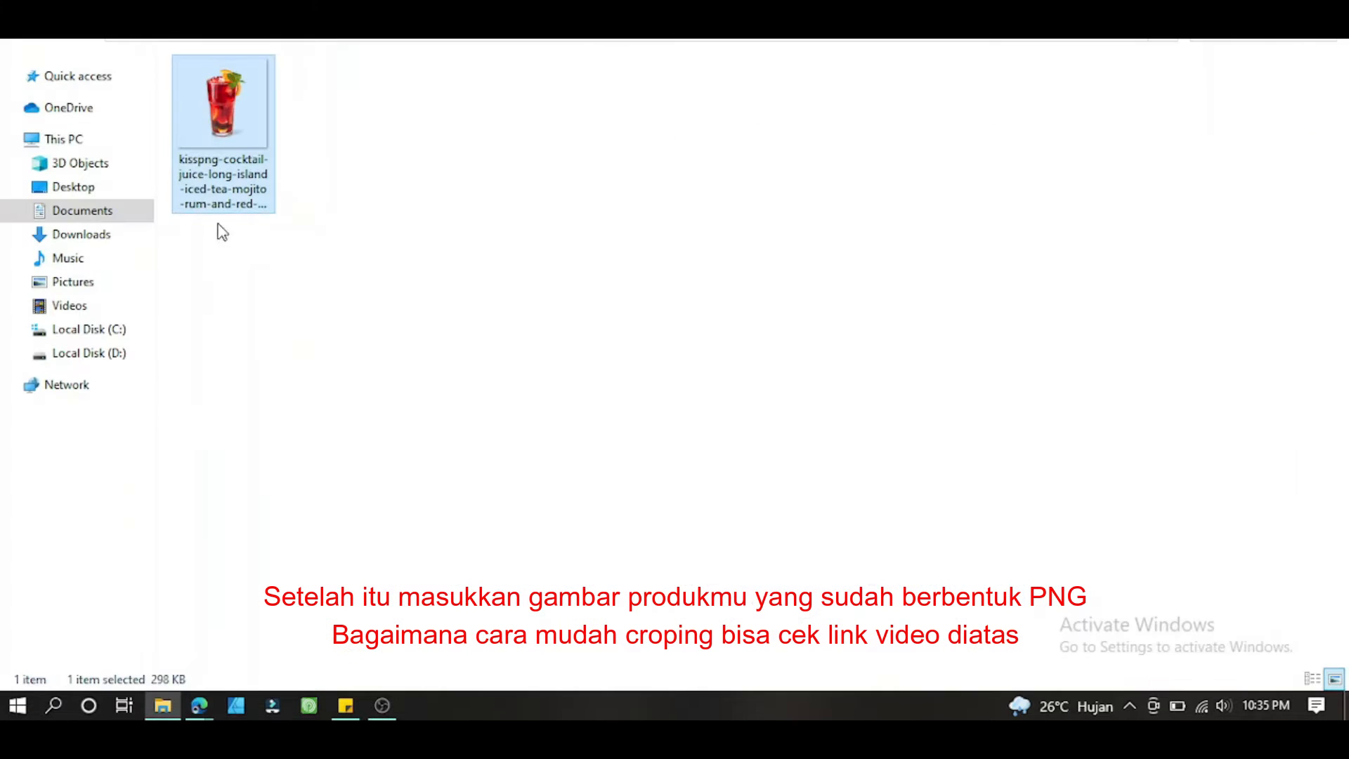
{"action": "left_click_drag", "start_coordinate": [221, 138], "coordinate": [540, 125]}
{"action": "left_click_drag", "start_coordinate": [223, 105], "coordinate": [297, 477]}
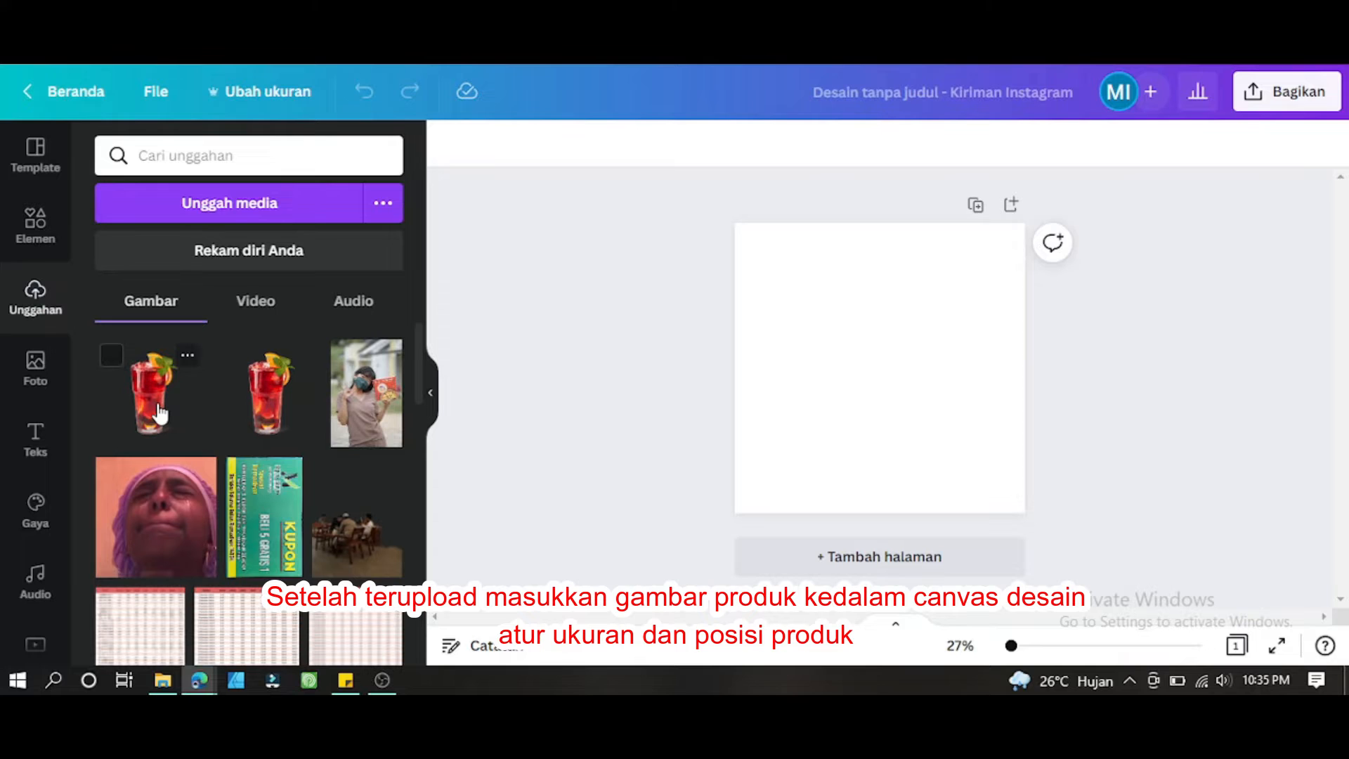
Place the uploaded cocktail image on the blank canvas, enlarge it and centre it horizontally
{"action": "left_click", "coordinate": [160, 415]}
{"action": "left_click_drag", "start_coordinate": [969, 468], "coordinate": [992, 490]}
{"action": "left_click_drag", "start_coordinate": [796, 274], "coordinate": [774, 256]}
{"action": "left_click_drag", "start_coordinate": [876, 349], "coordinate": [873, 352]}
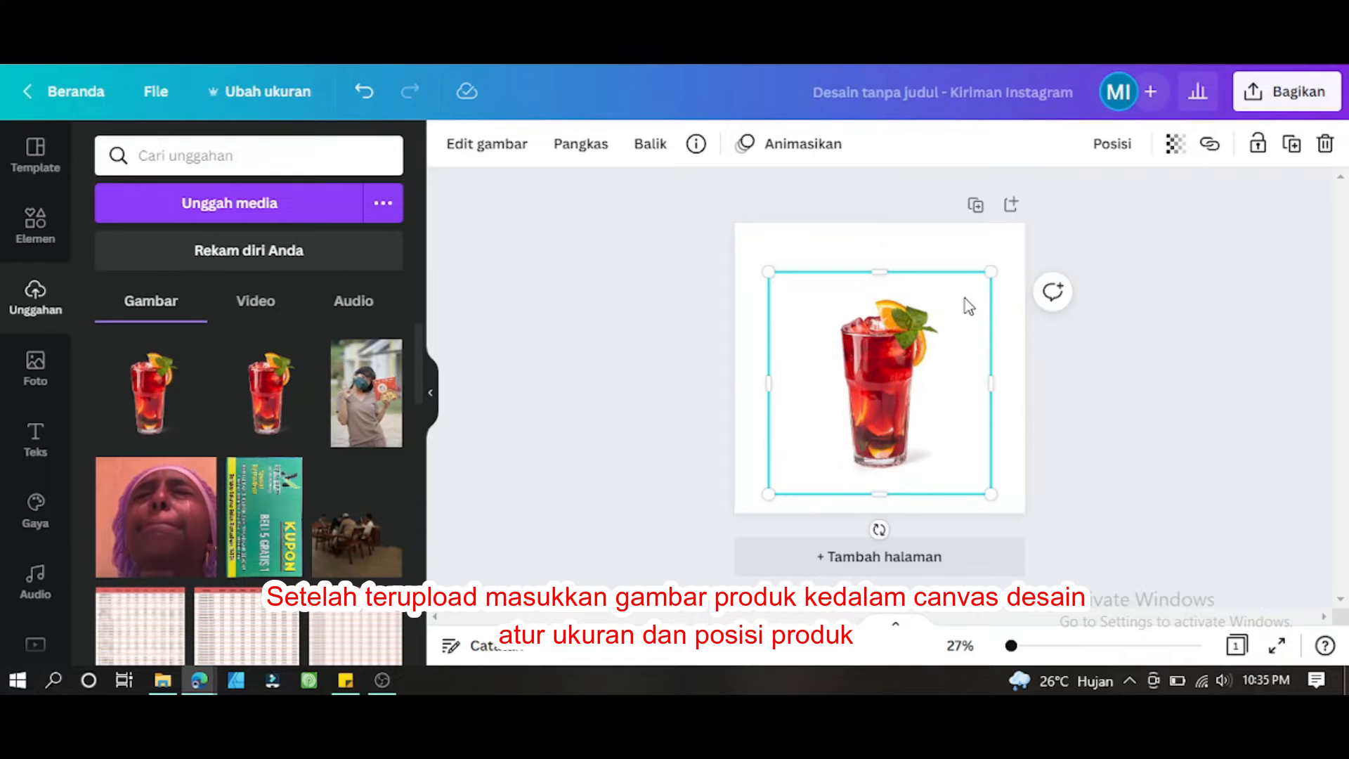
{"action": "left_click_drag", "start_coordinate": [986, 267], "coordinate": [1001, 252]}
{"action": "left_click_drag", "start_coordinate": [929, 333], "coordinate": [923, 343]}
Search the photo library for "sand beach"
{"action": "left_click", "coordinate": [39, 367]}
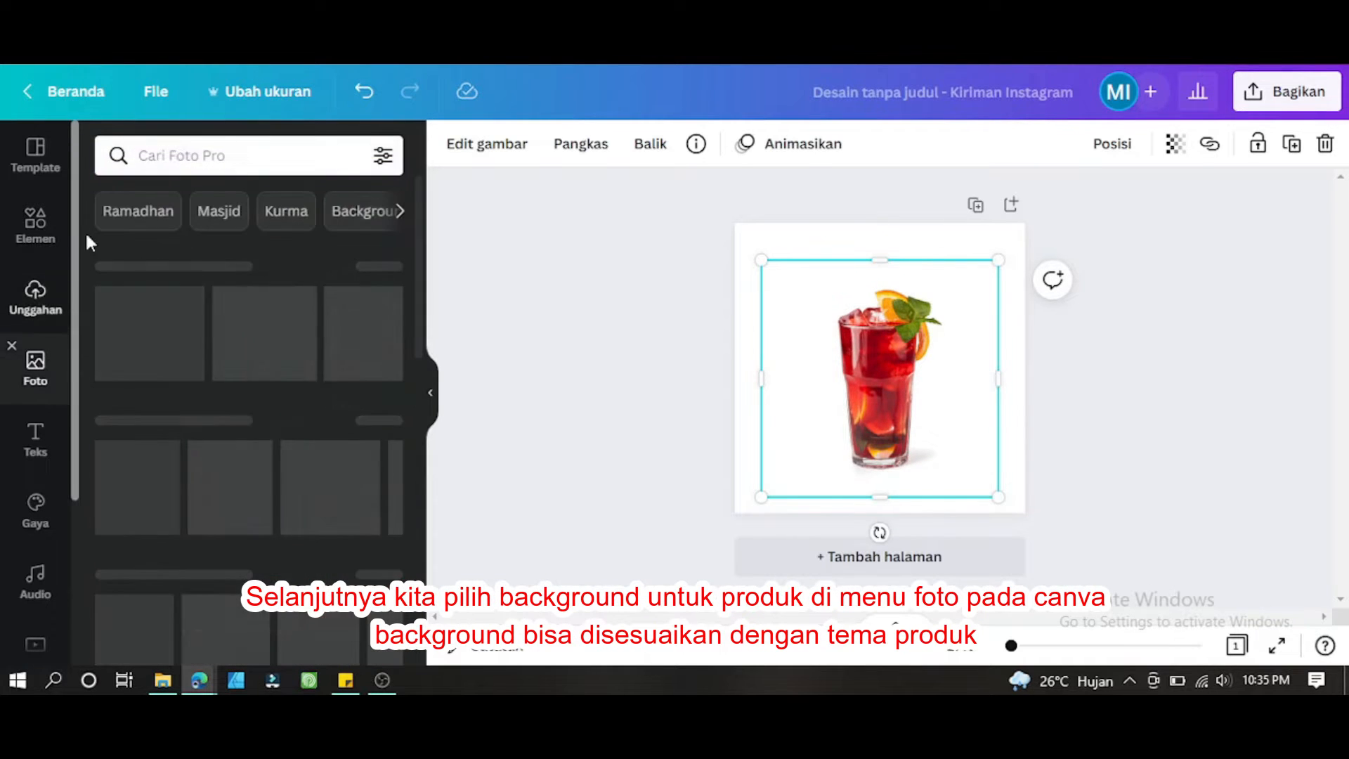
{"action": "left_click", "coordinate": [187, 153]}
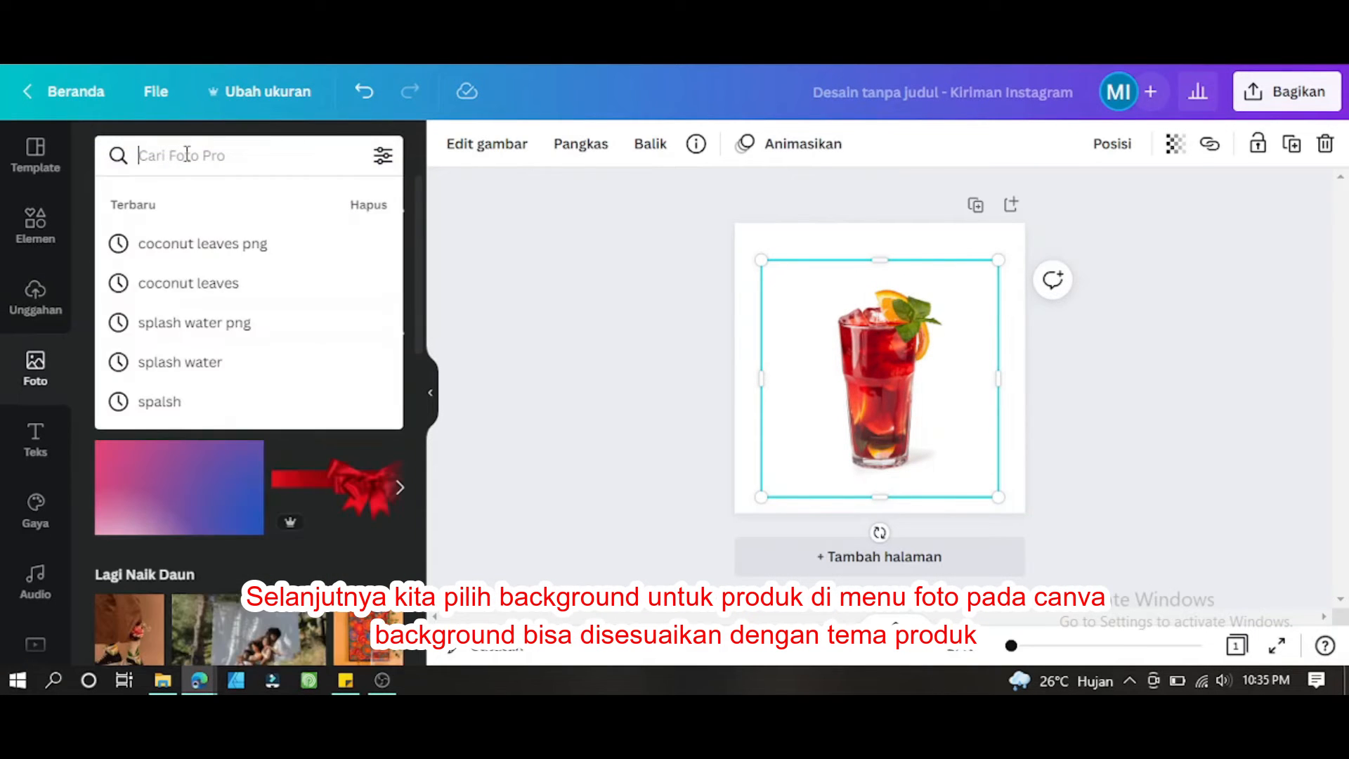
{"action": "type", "text": "beach"}
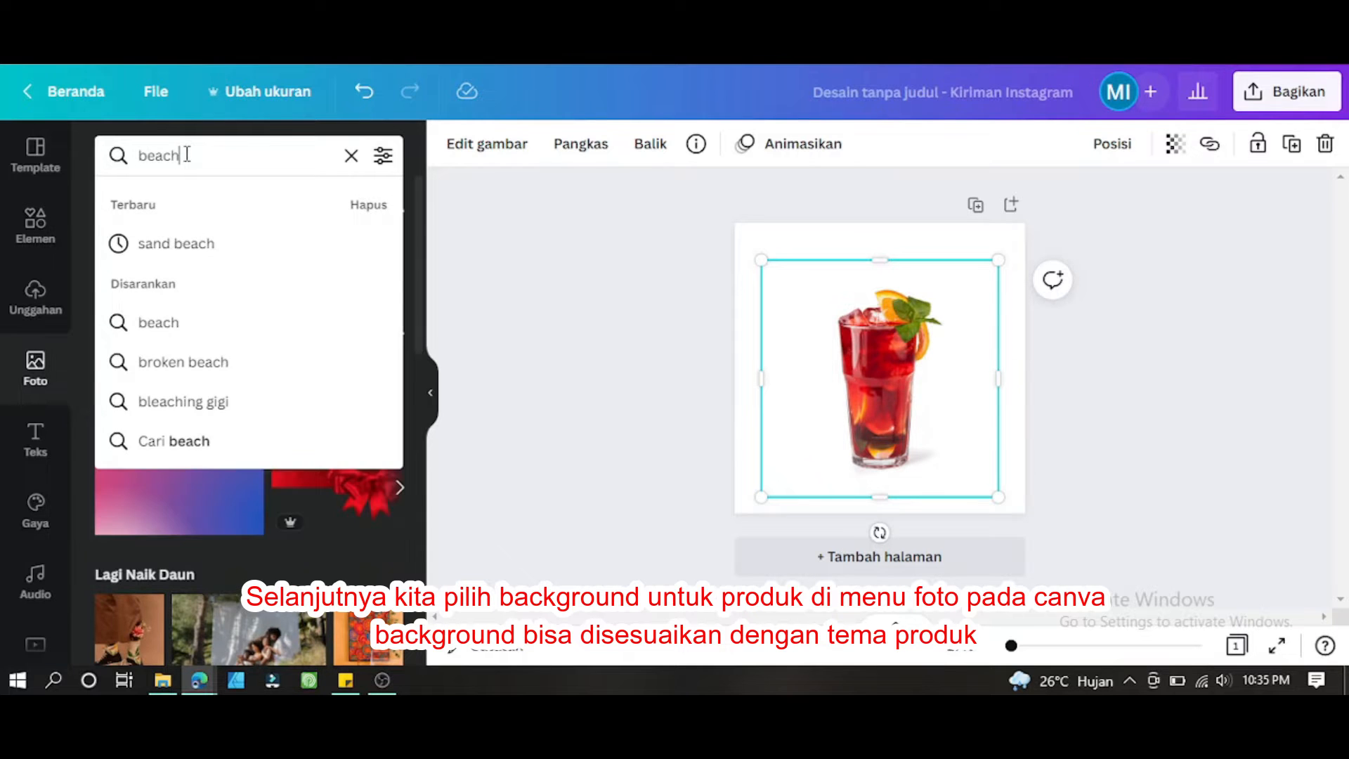
{"action": "key", "text": "BackSpace"}
{"action": "key", "text": "BackSpace"}
{"action": "key", "text": "BackSpace"}
{"action": "type", "text": "sand"}
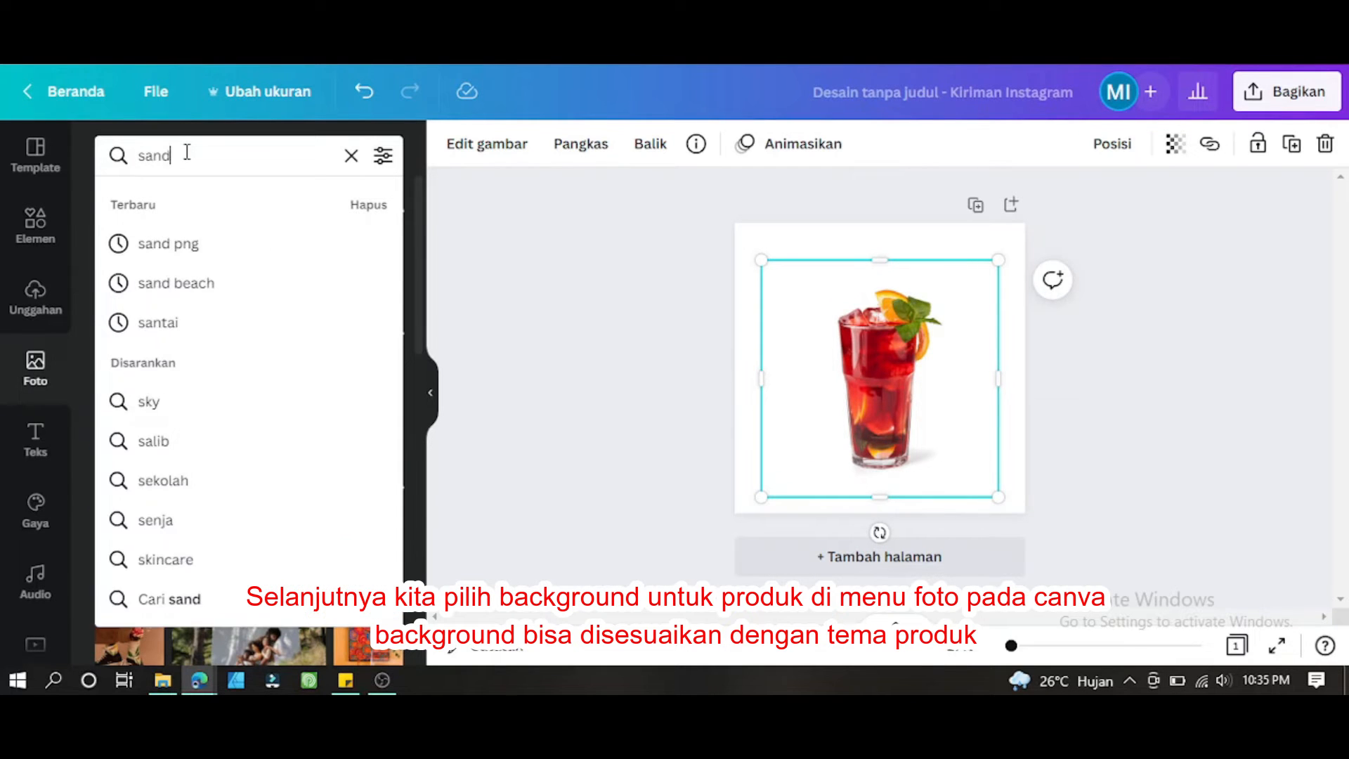
{"action": "type", "text": " beach"}
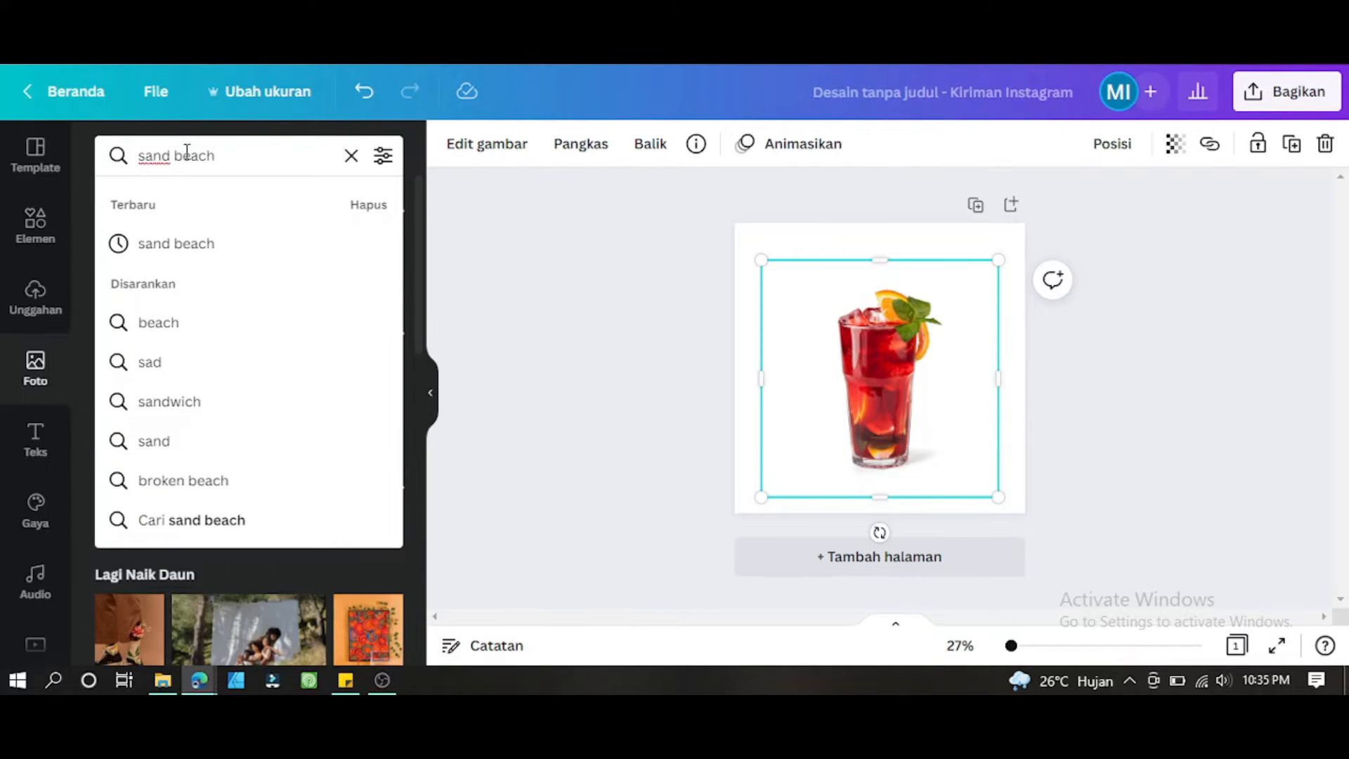
{"action": "key", "text": "Return"}
Insert the blurred beach photo with the palm tree and enlarge it to cover the whole canvas as background
{"action": "scroll", "coordinate": [268, 274], "scroll_direction": "down", "scroll_amount": 2}
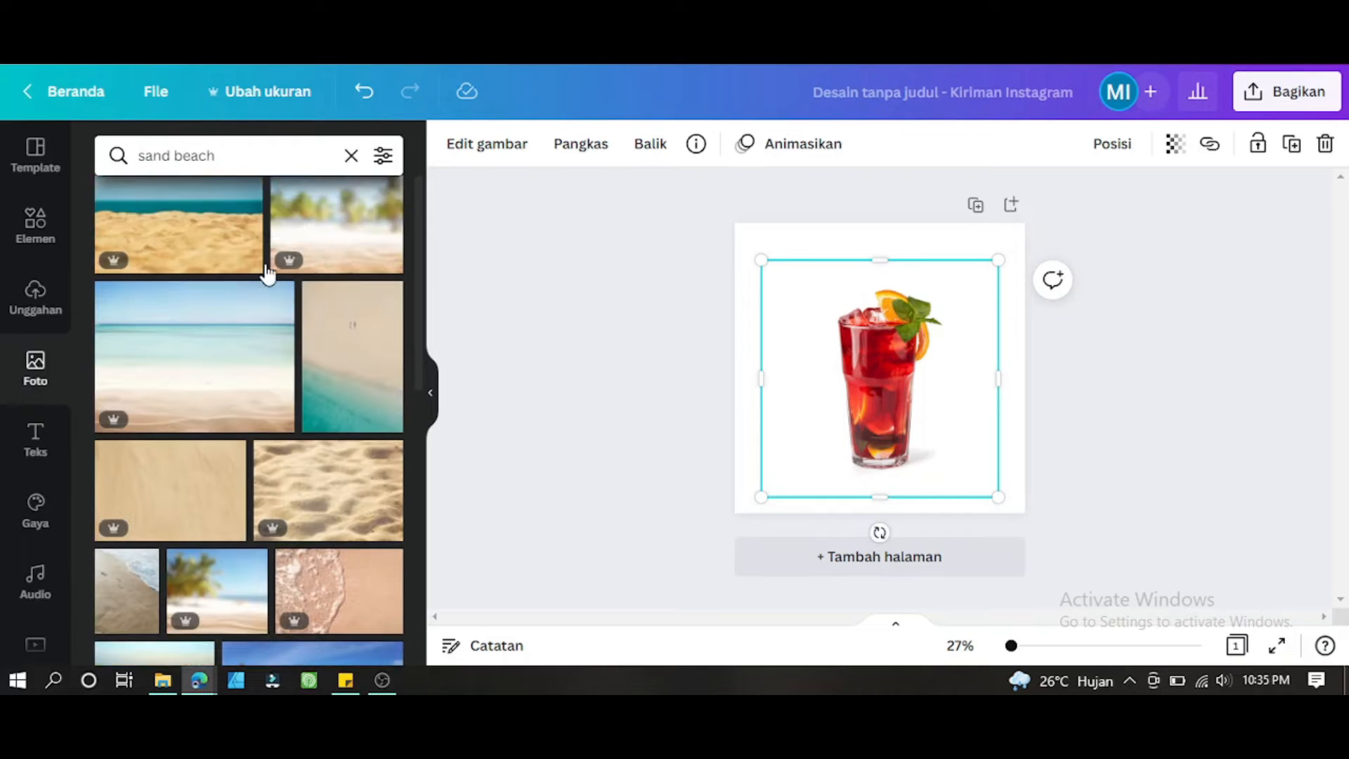
{"action": "scroll", "coordinate": [268, 274], "scroll_direction": "up", "scroll_amount": 1}
{"action": "scroll", "coordinate": [267, 274], "scroll_direction": "down", "scroll_amount": 6}
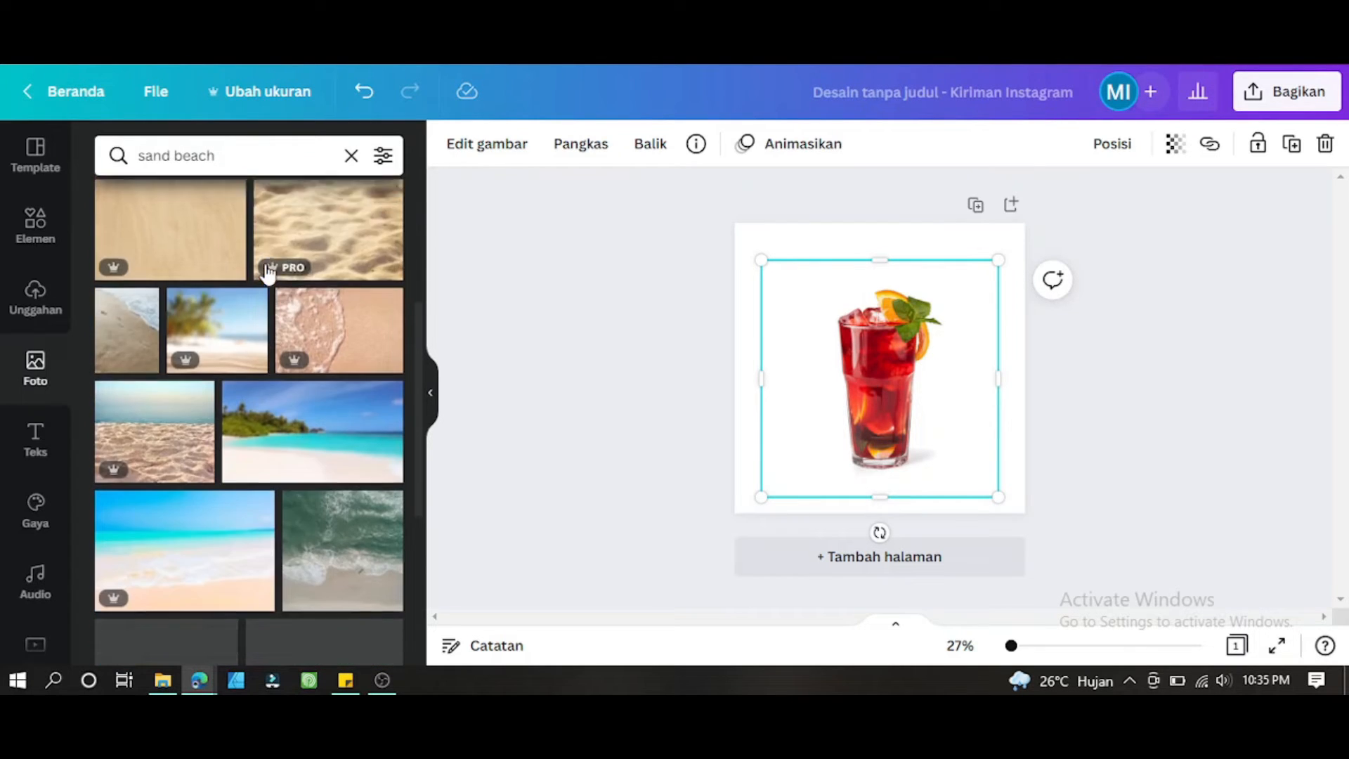
{"action": "scroll", "coordinate": [268, 274], "scroll_direction": "up", "scroll_amount": 5}
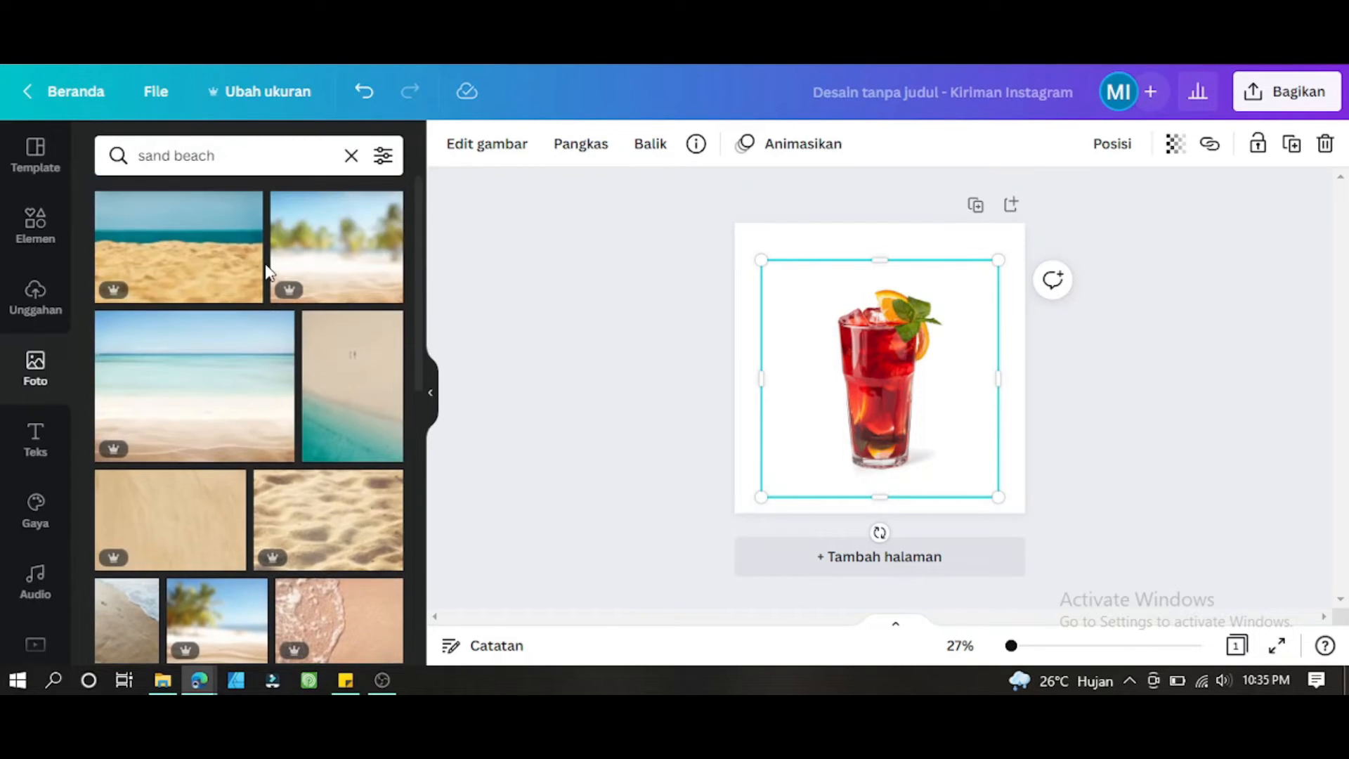
{"action": "scroll", "coordinate": [262, 279], "scroll_direction": "down", "scroll_amount": 1}
{"action": "left_click_drag", "start_coordinate": [203, 544], "coordinate": [878, 379]}
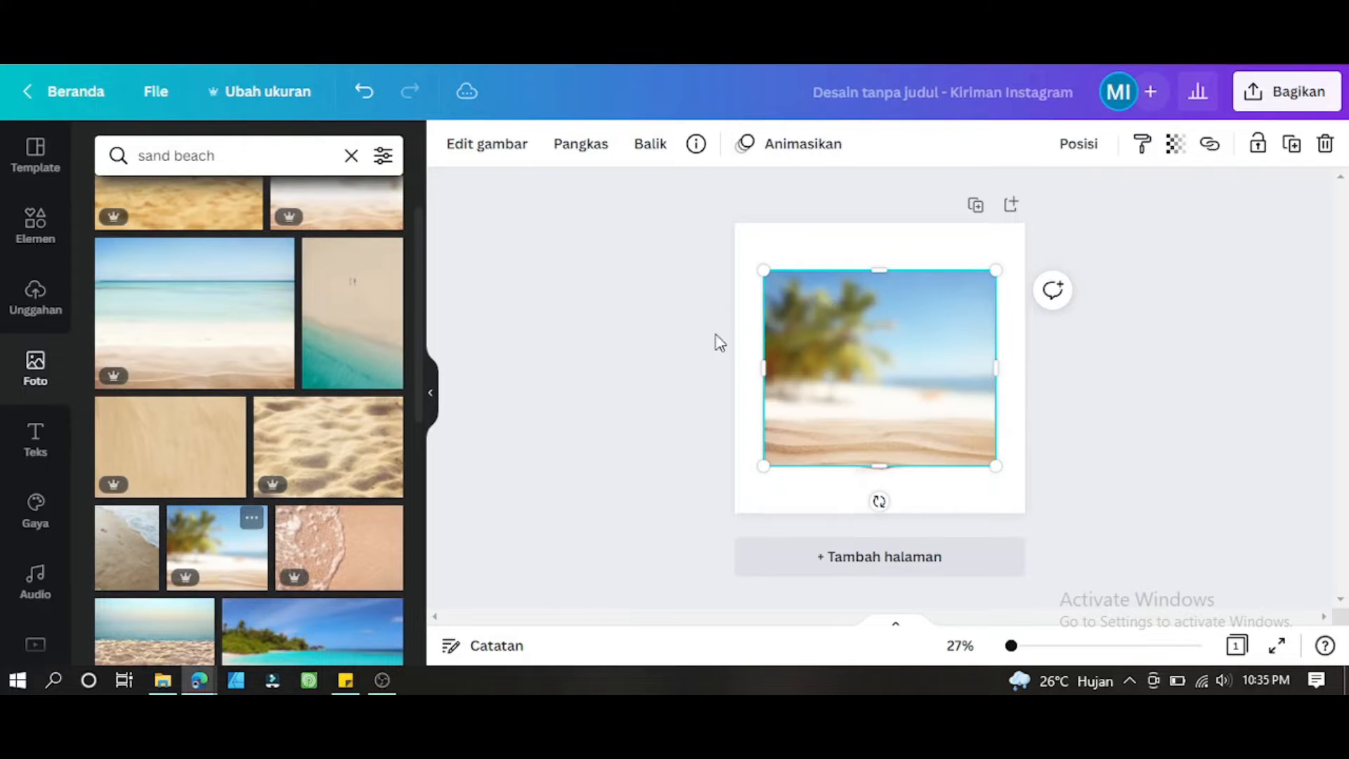
{"action": "left_click_drag", "start_coordinate": [760, 260], "coordinate": [696, 207]}
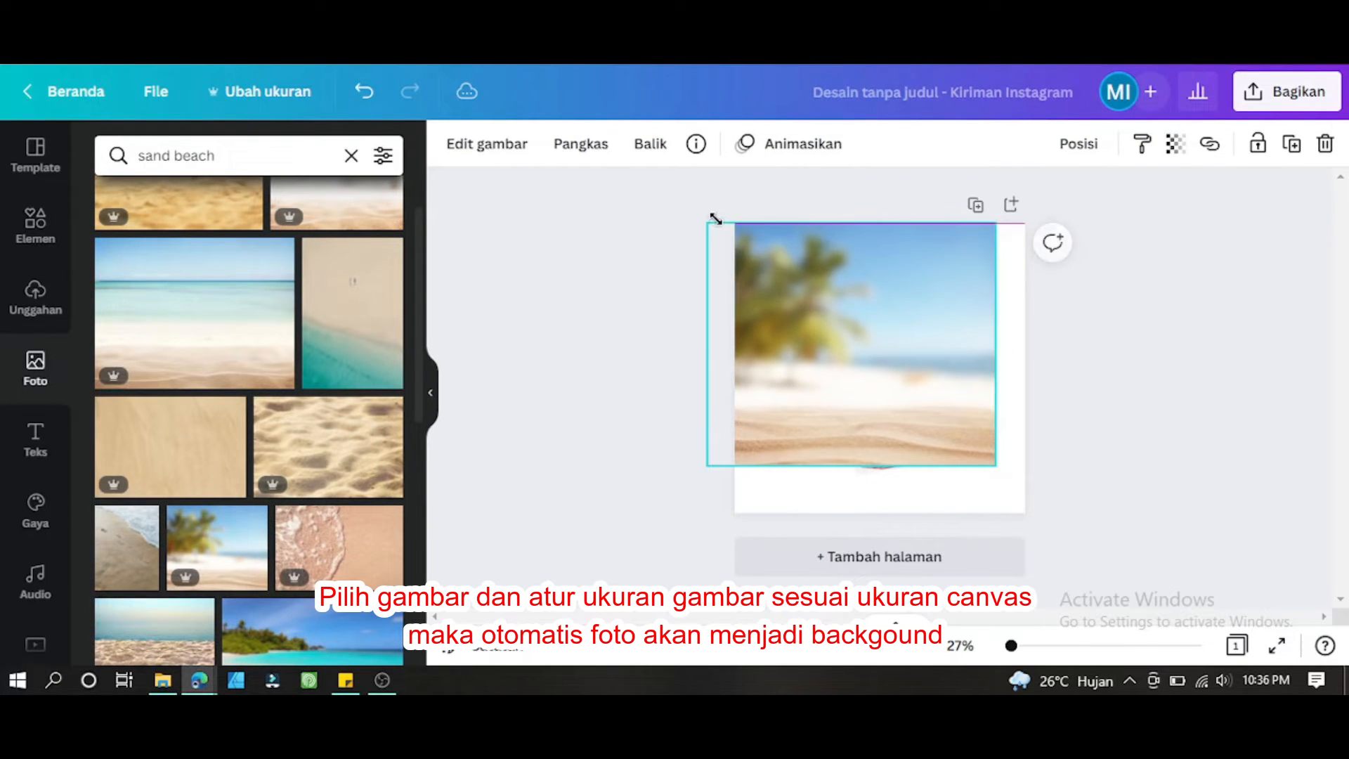
{"action": "left_click_drag", "start_coordinate": [996, 465], "coordinate": [1051, 492]}
Move the cocktail glass down onto the sand and enlarge it slightly, keeping it horizontally centred
{"action": "left_click_drag", "start_coordinate": [920, 376], "coordinate": [925, 391]}
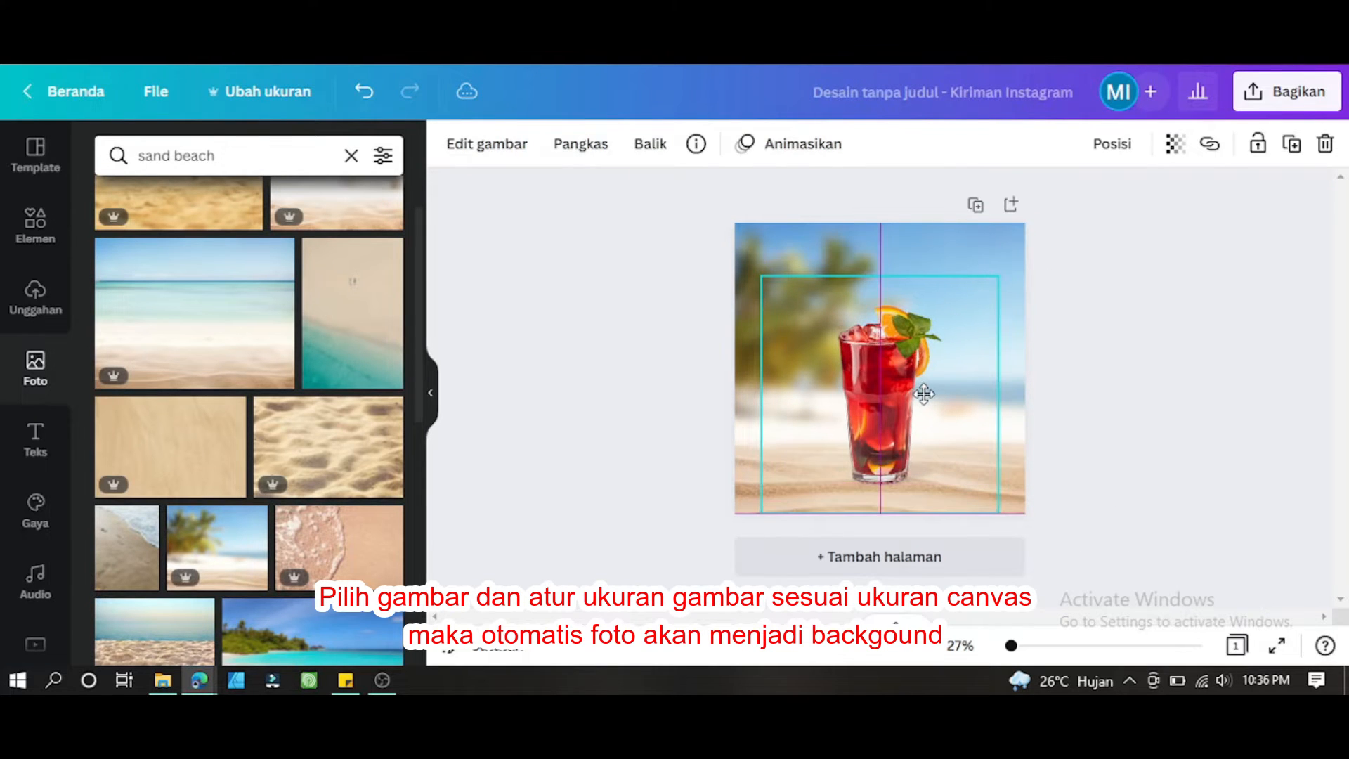
{"action": "left_click_drag", "start_coordinate": [1000, 278], "coordinate": [1012, 270]}
{"action": "left_click_drag", "start_coordinate": [931, 361], "coordinate": [926, 362]}
{"action": "left_click", "coordinate": [638, 437]}
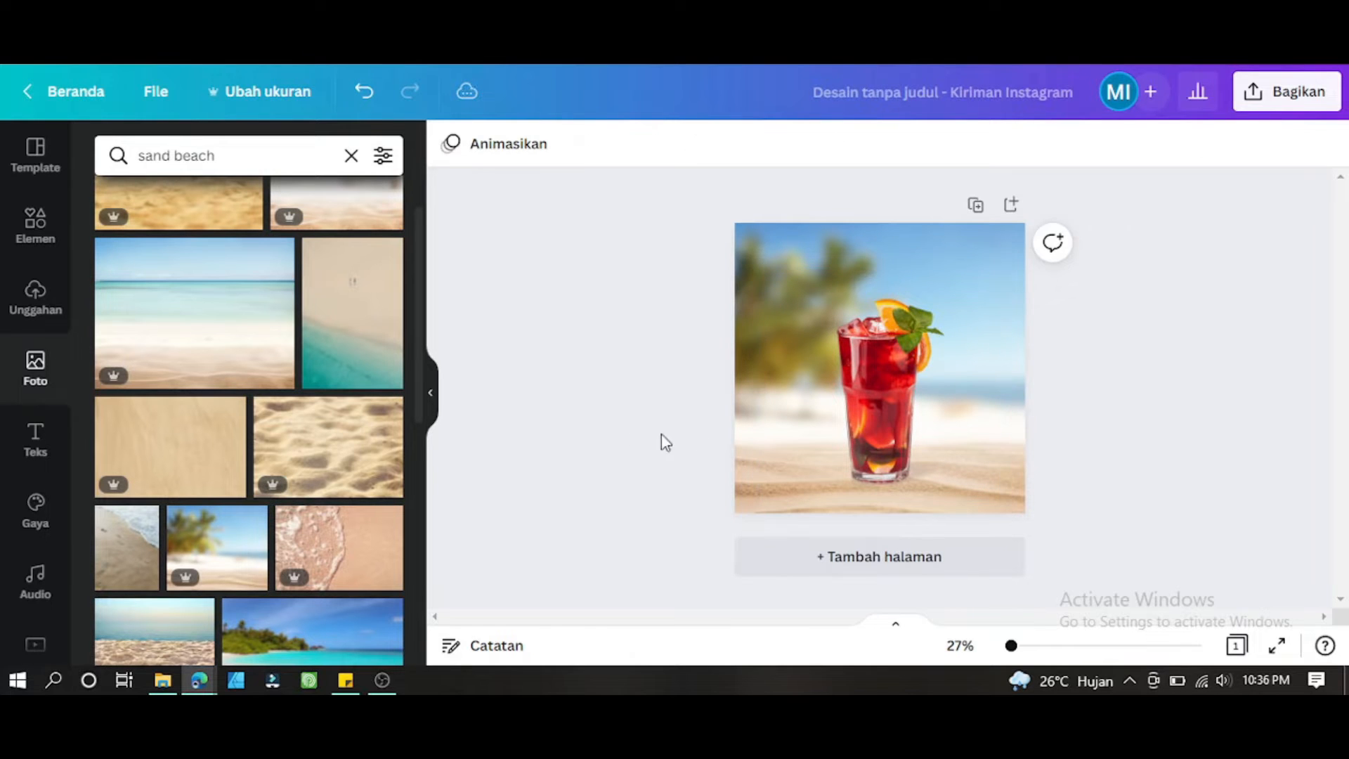
Search the photo library for "sand png" and browse to the wide, wavy sand strip
{"action": "left_click_drag", "start_coordinate": [218, 155], "coordinate": [148, 157]}
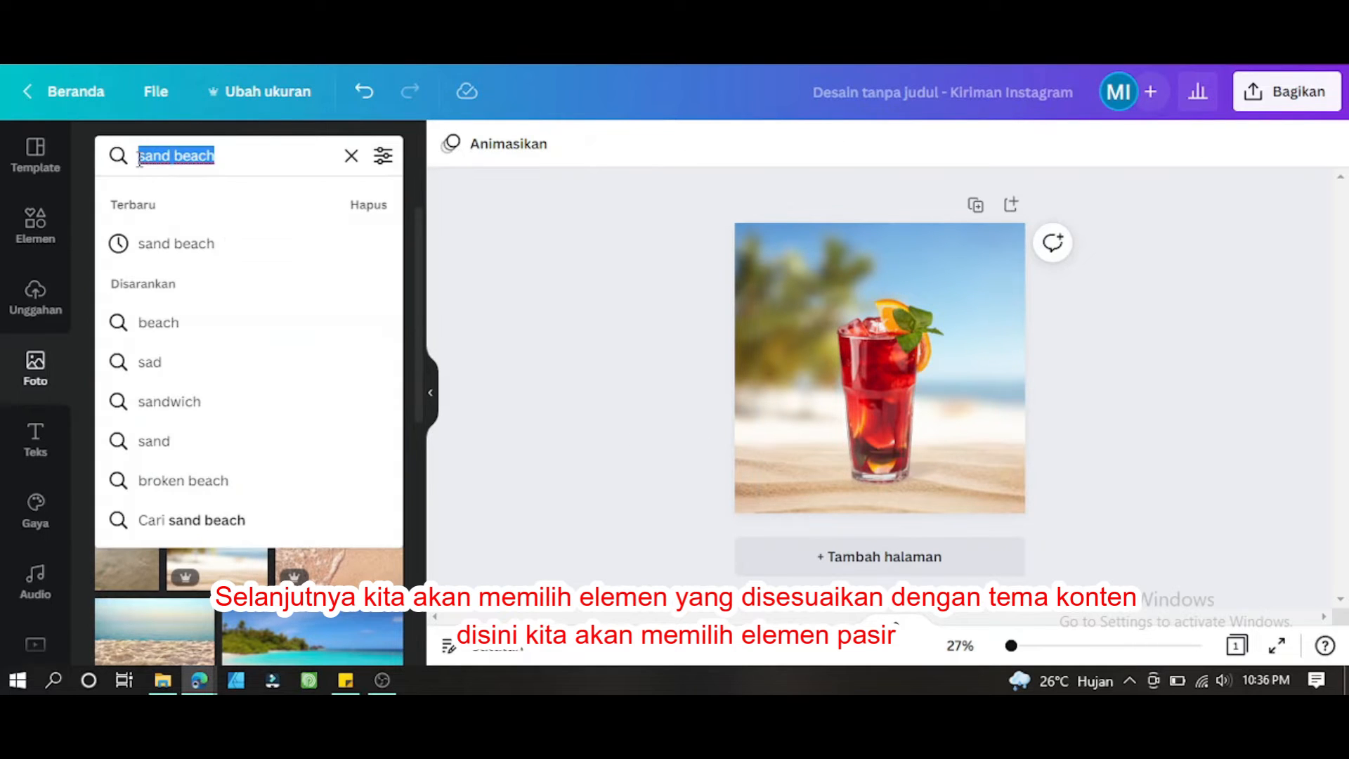
{"action": "type", "text": "sand "}
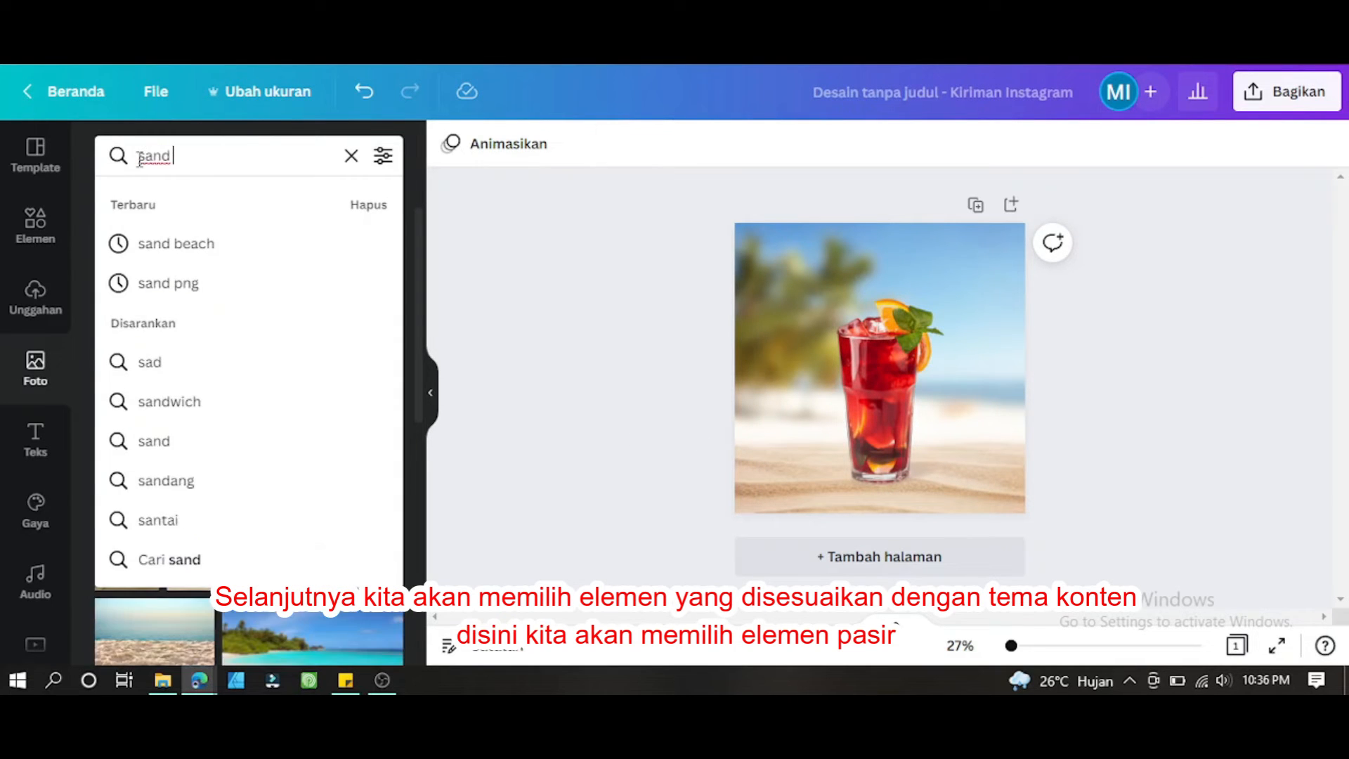
{"action": "type", "text": "png"}
{"action": "key", "text": "Return"}
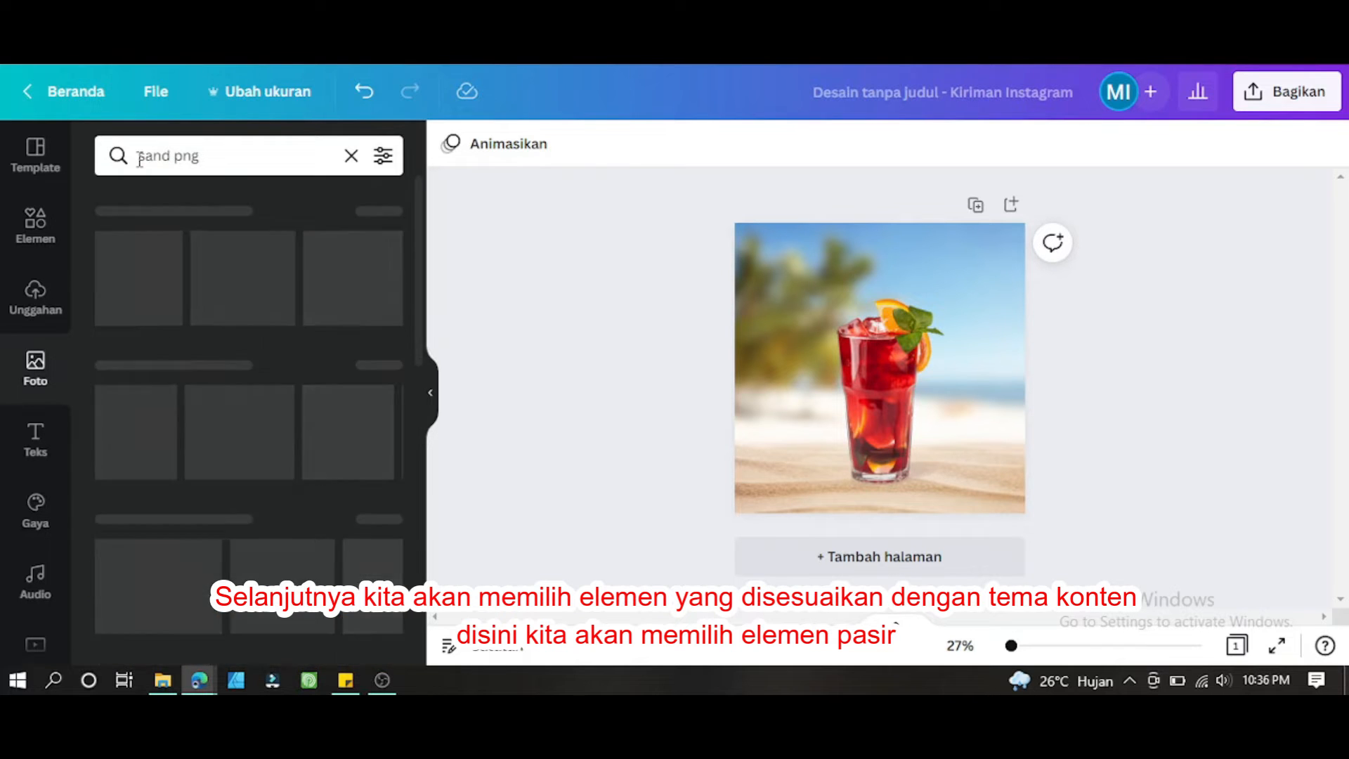
{"action": "scroll", "coordinate": [254, 358], "scroll_direction": "down", "scroll_amount": 10}
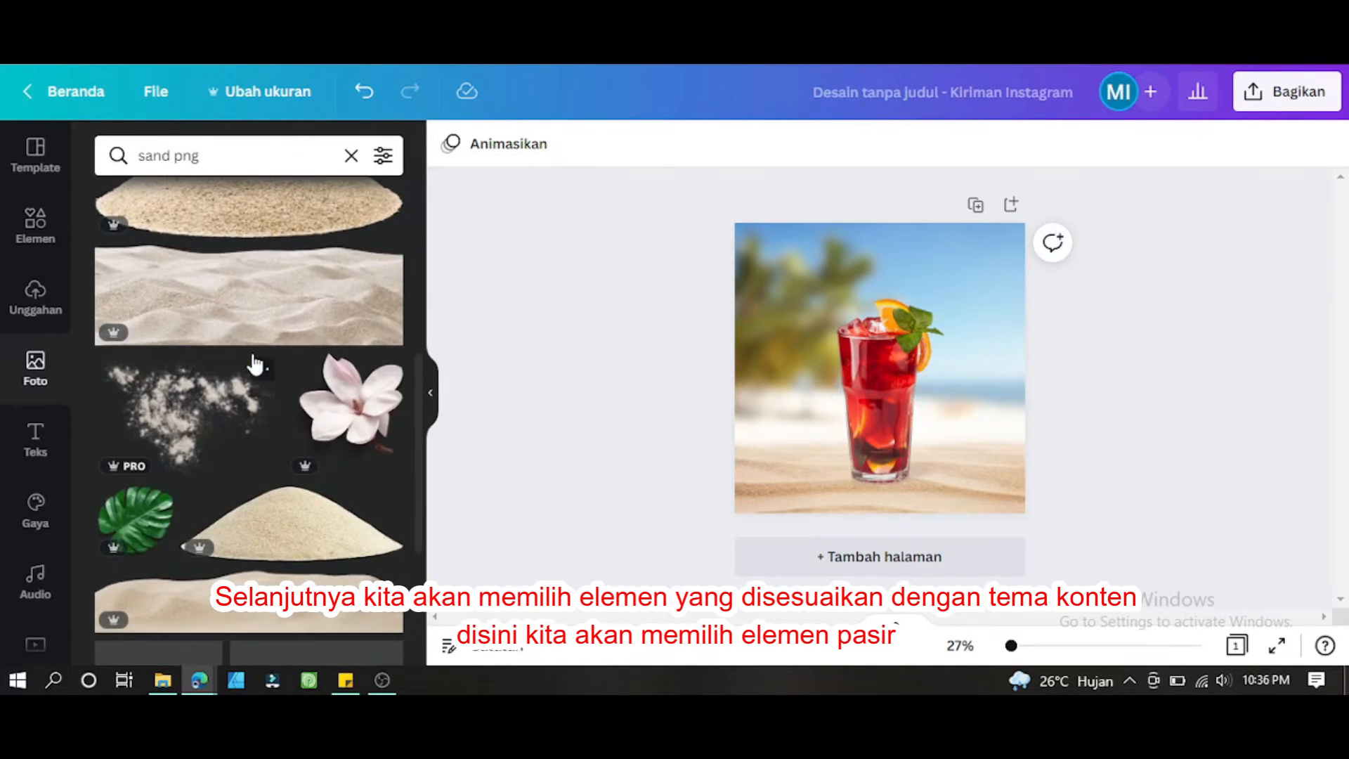
{"action": "scroll", "coordinate": [255, 367], "scroll_direction": "down", "scroll_amount": 2}
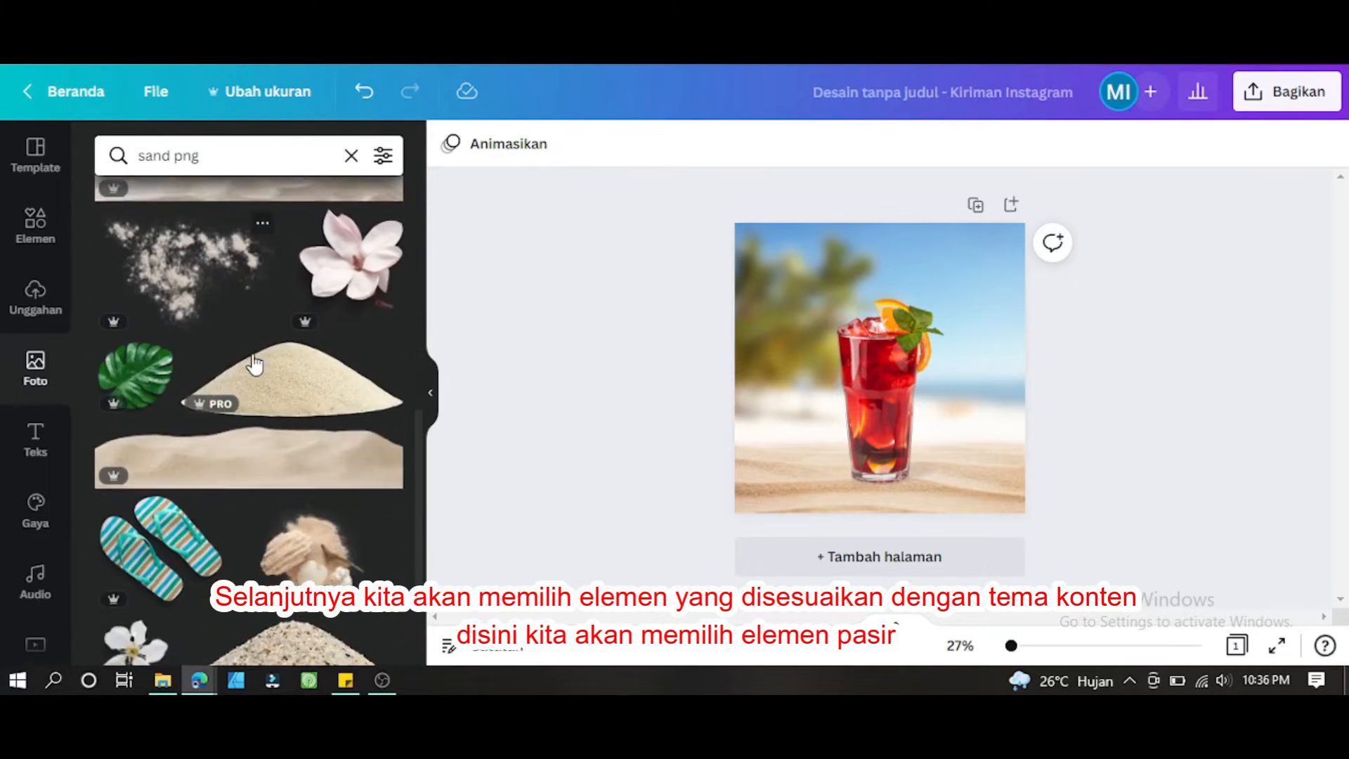
Insert the wide sand strip, scale it to 1080 × 226 and place it along the canvas's lower edge over the glass base
{"action": "left_click", "coordinate": [266, 466]}
{"action": "left_click_drag", "start_coordinate": [995, 394], "coordinate": [1024, 402]}
{"action": "left_click_drag", "start_coordinate": [765, 401], "coordinate": [740, 410]}
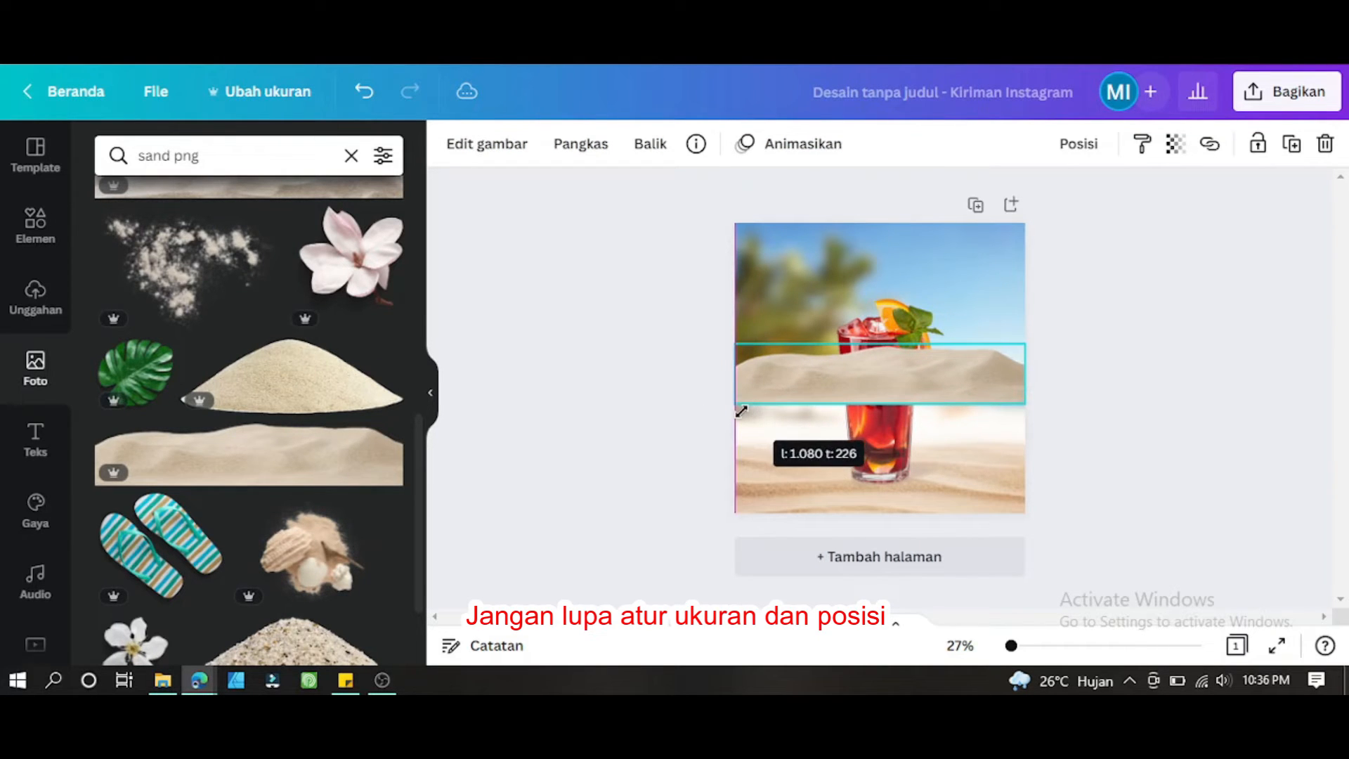
{"action": "left_click_drag", "start_coordinate": [892, 388], "coordinate": [893, 505]}
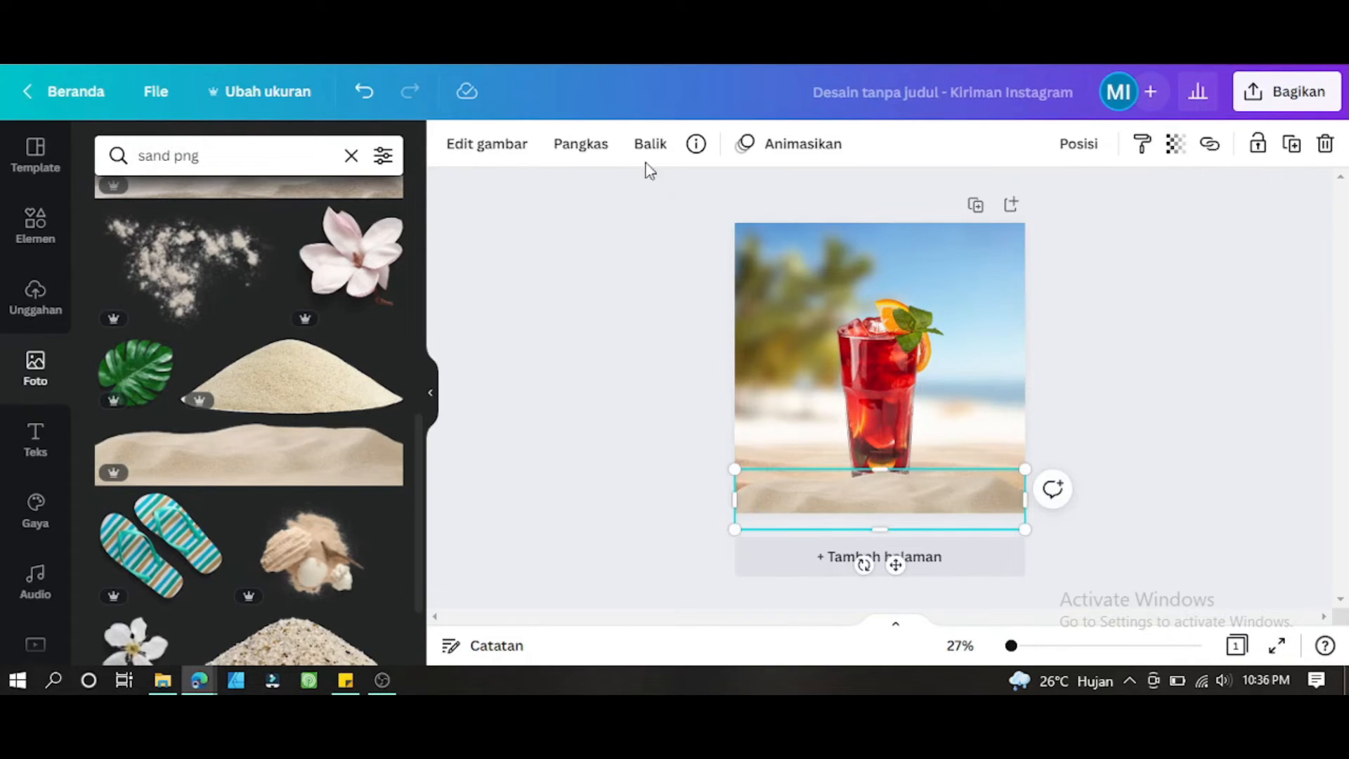
Match the sand strip's tone to the background by setting brightness to 17, contrast to -4 and saturation to 30
{"action": "left_click", "coordinate": [472, 161]}
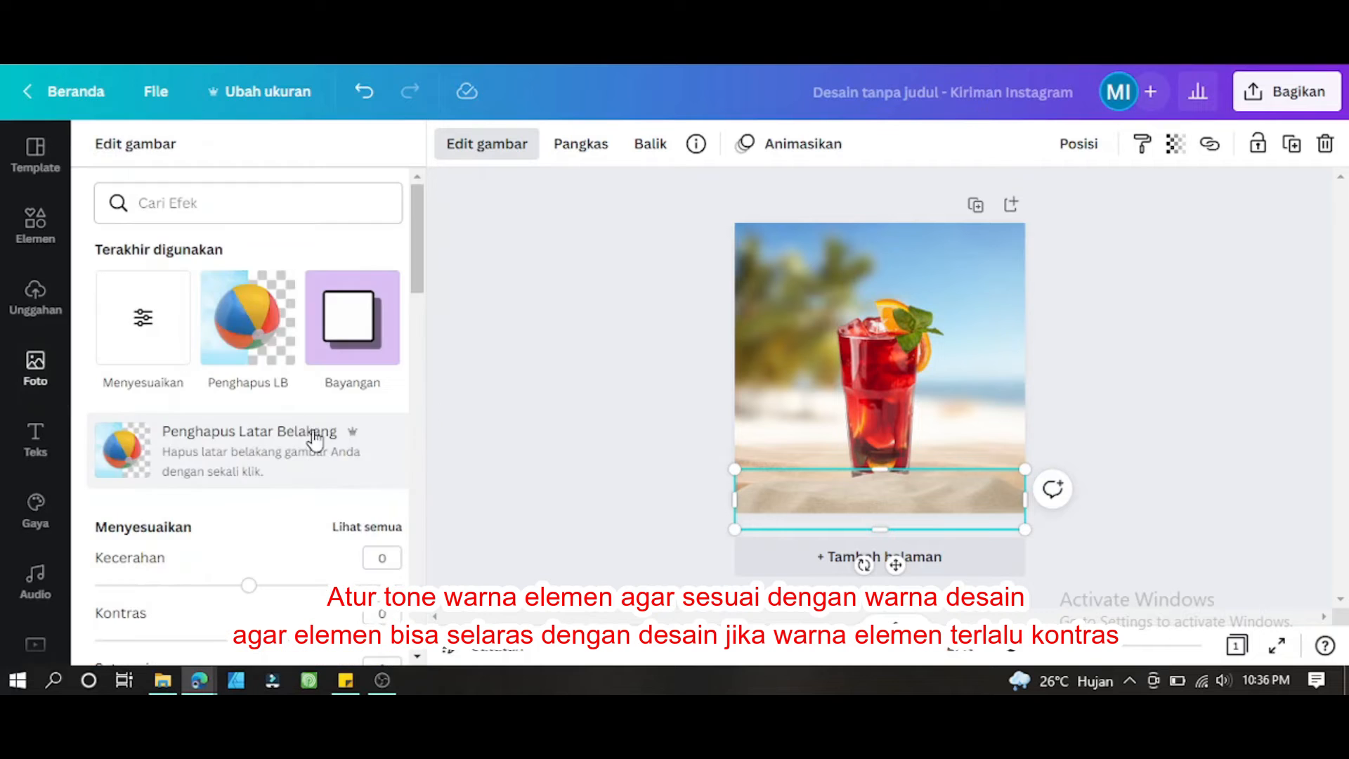
{"action": "scroll", "coordinate": [254, 380], "scroll_direction": "down", "scroll_amount": 4}
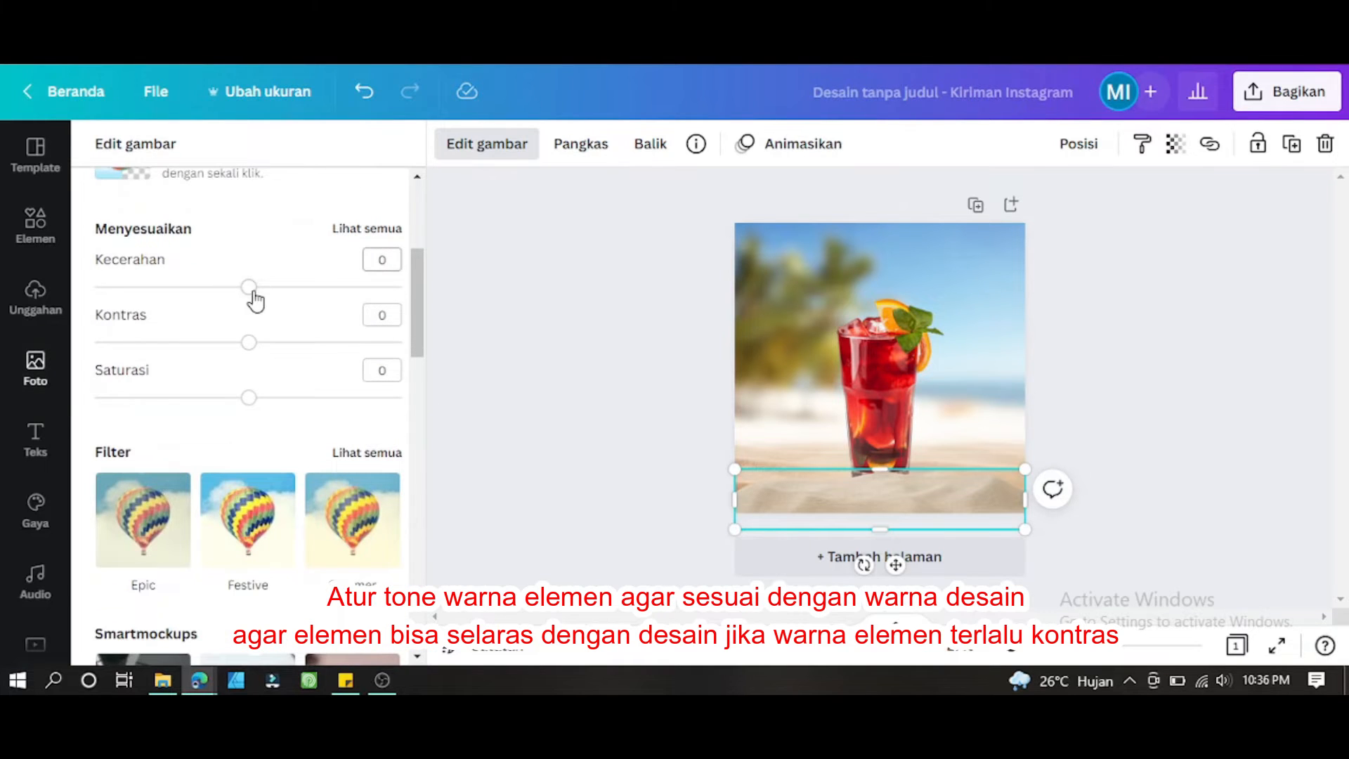
{"action": "scroll", "coordinate": [254, 300], "scroll_direction": "up", "scroll_amount": 4}
{"action": "scroll", "coordinate": [264, 378], "scroll_direction": "down", "scroll_amount": 3}
{"action": "left_click_drag", "start_coordinate": [249, 365], "coordinate": [273, 362]}
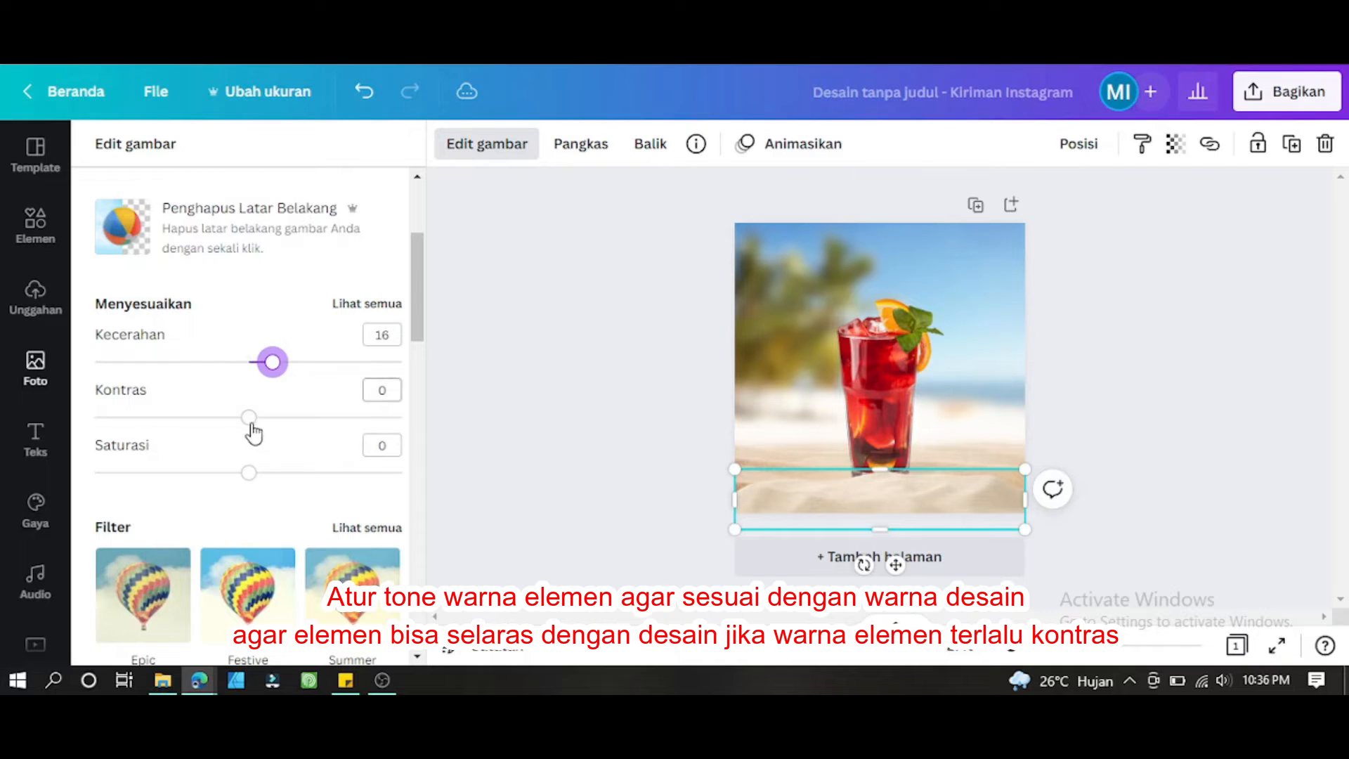
{"action": "left_click_drag", "start_coordinate": [249, 419], "coordinate": [239, 417]}
{"action": "left_click_drag", "start_coordinate": [249, 475], "coordinate": [300, 480]}
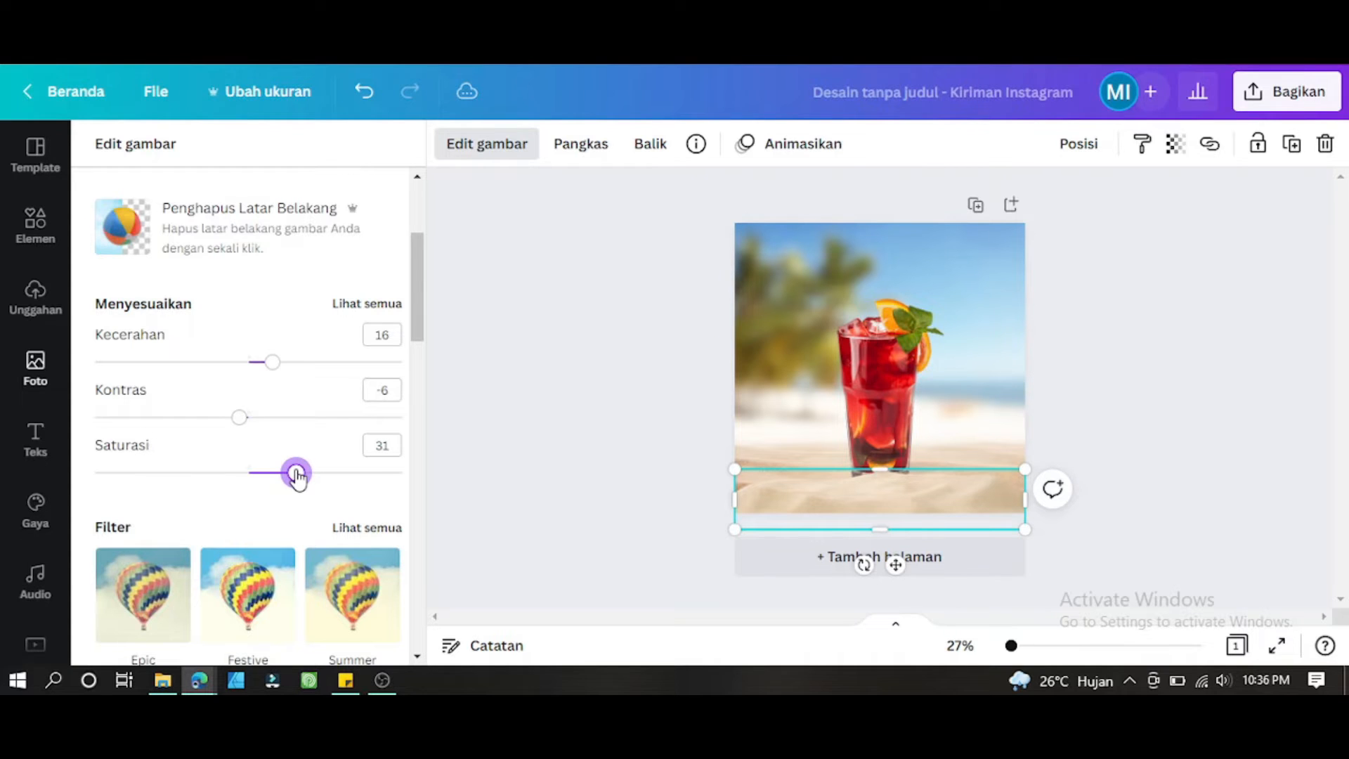
{"action": "left_click_drag", "start_coordinate": [273, 362], "coordinate": [269, 373]}
{"action": "left_click_drag", "start_coordinate": [239, 418], "coordinate": [243, 421]}
{"action": "left_click_drag", "start_coordinate": [267, 362], "coordinate": [276, 377]}
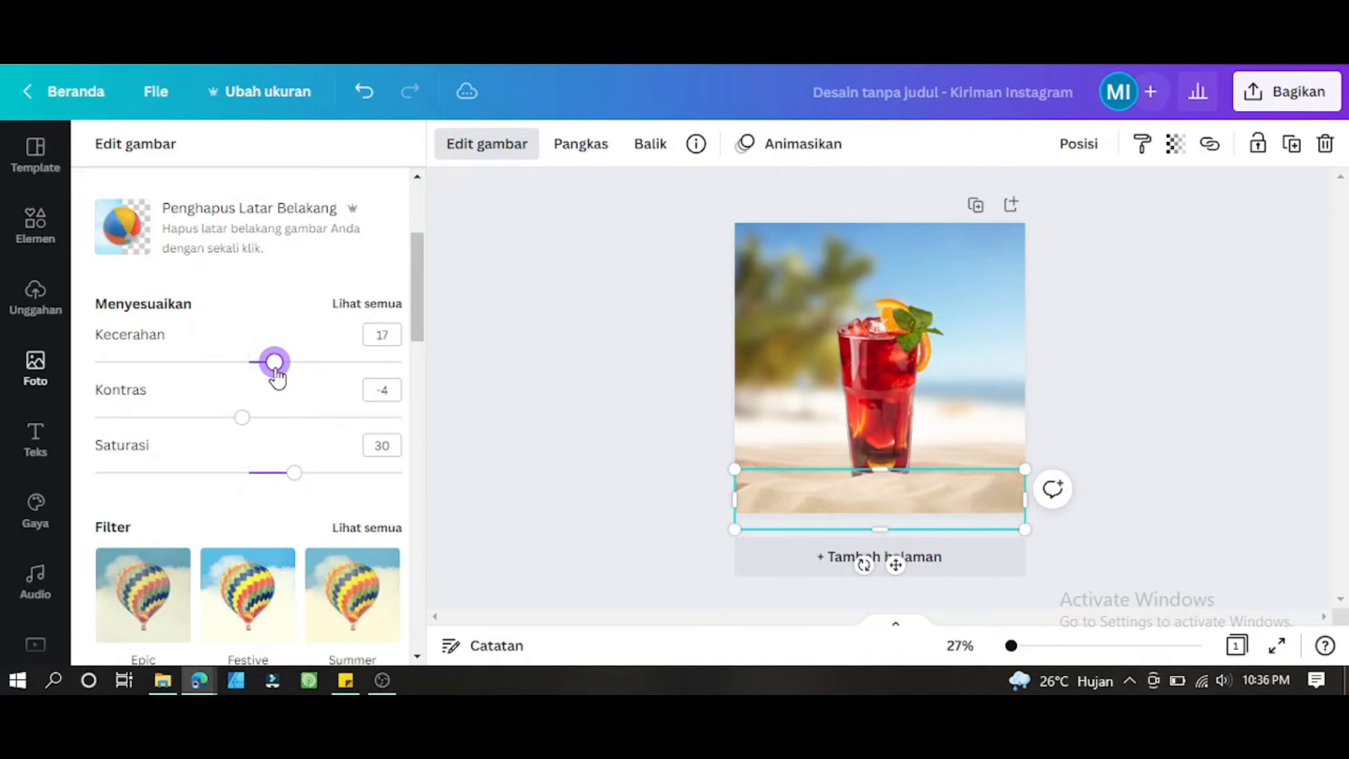
{"action": "left_click", "coordinate": [594, 450]}
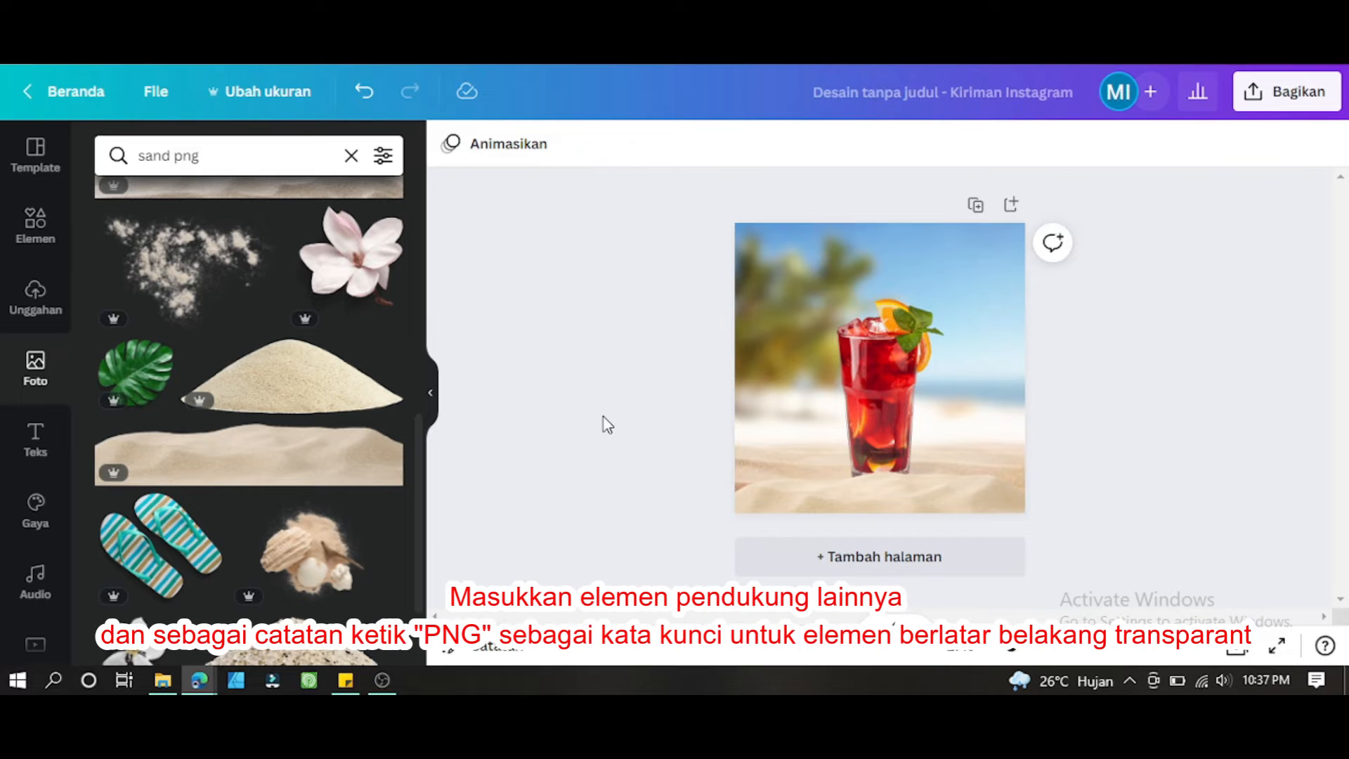
Search the photo library for "water splash png"
{"action": "left_click", "coordinate": [240, 151]}
{"action": "key", "text": "ctrl+a"}
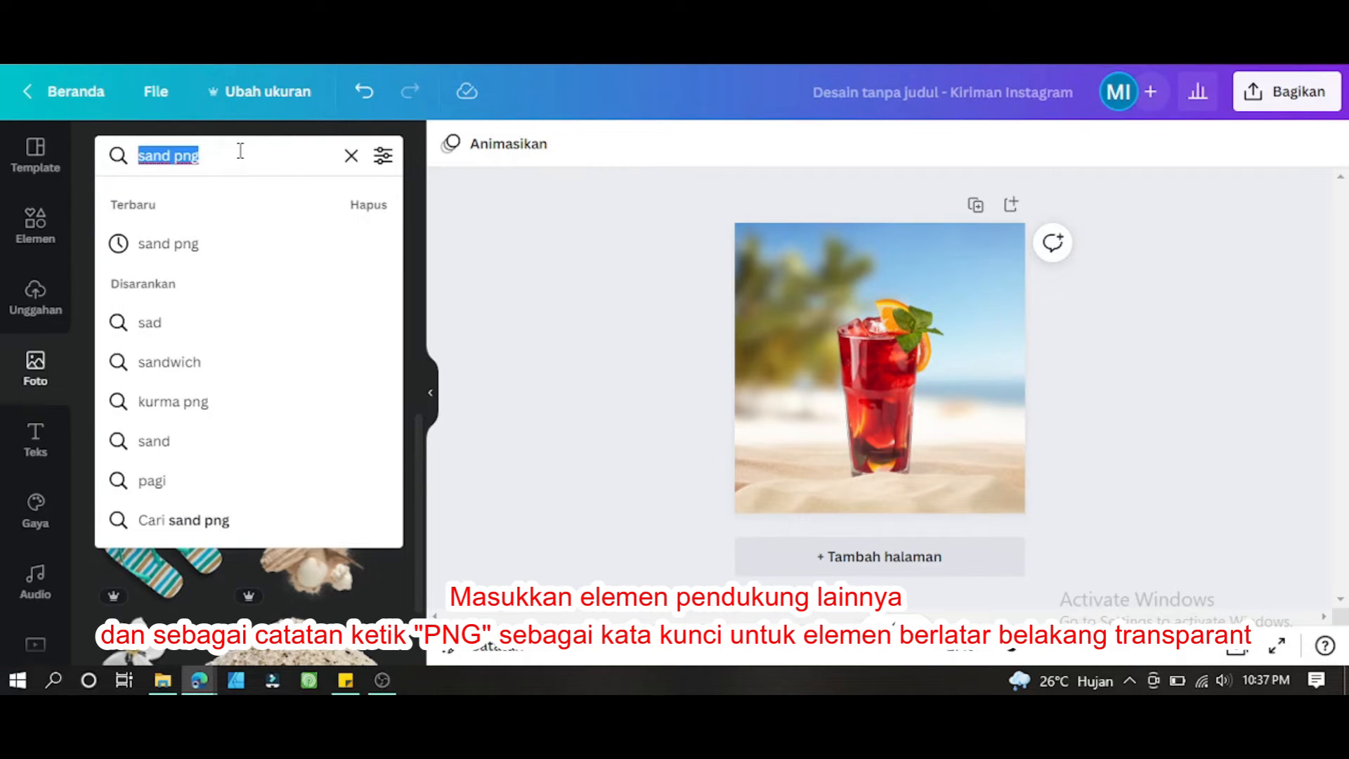
{"action": "type", "text": "water spa"}
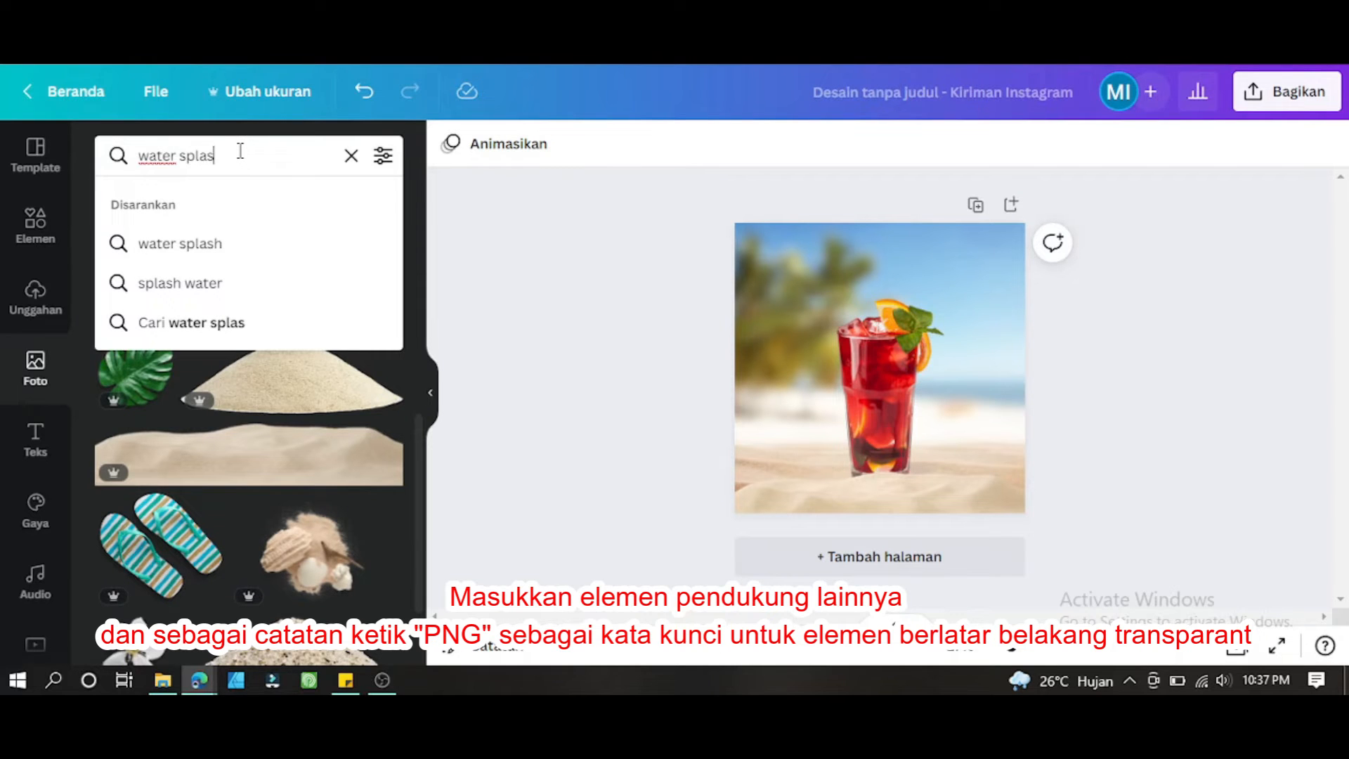
{"action": "key", "text": "Return"}
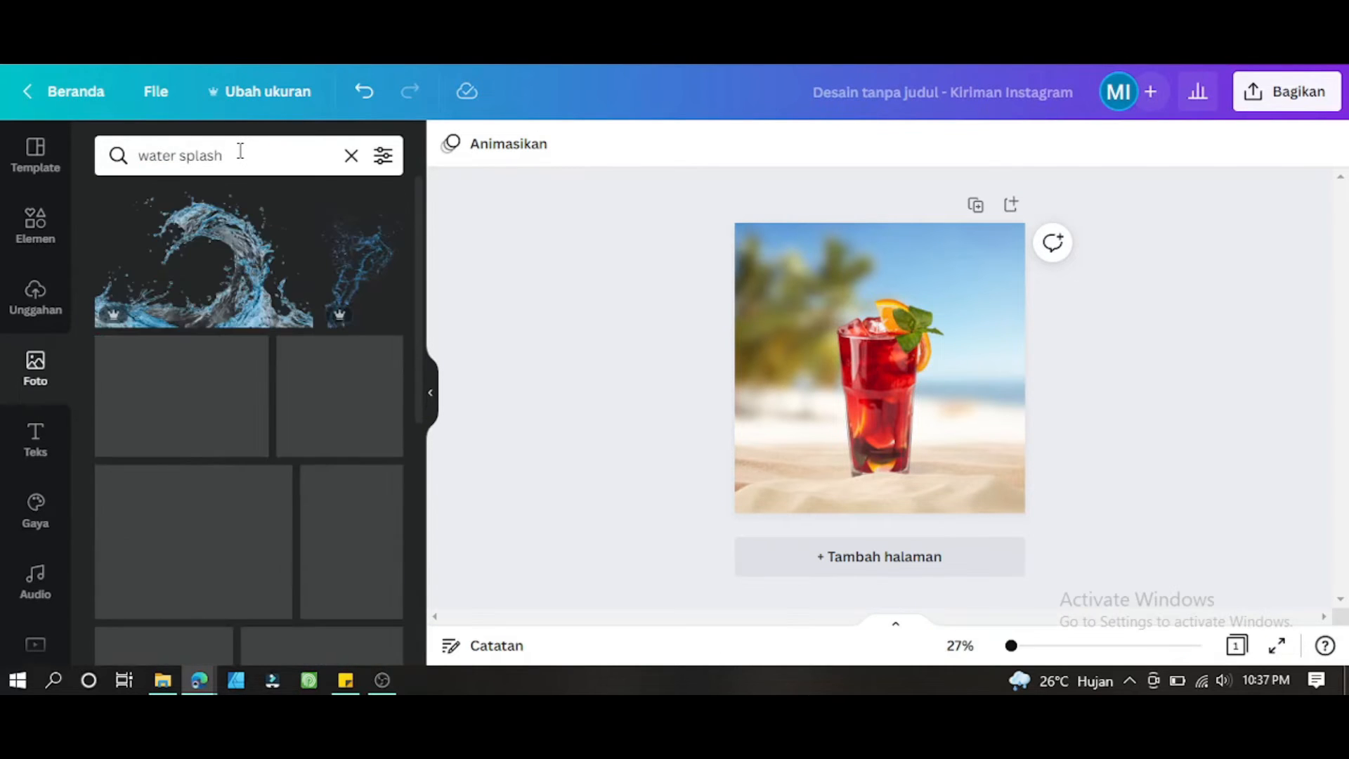
{"action": "left_click", "coordinate": [257, 155]}
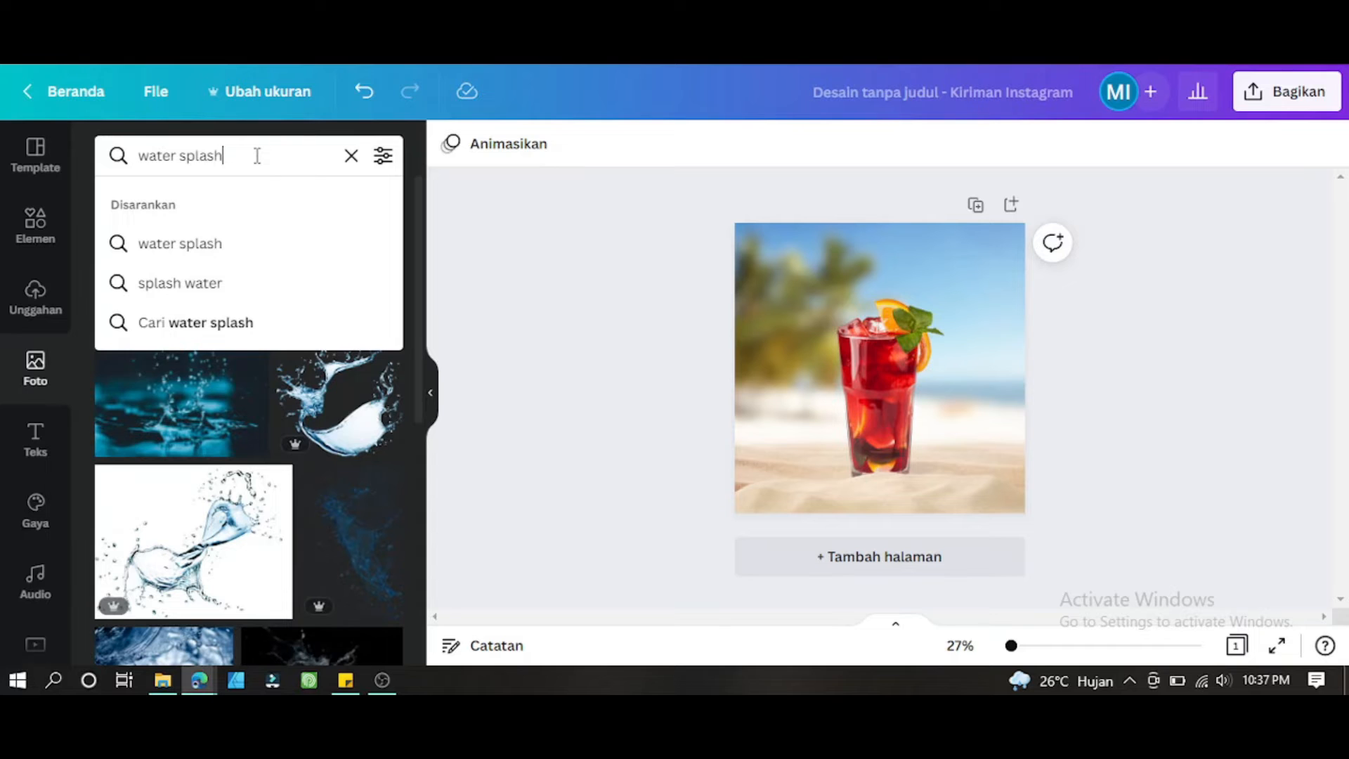
{"action": "type", "text": "png"}
{"action": "key", "text": "Return"}
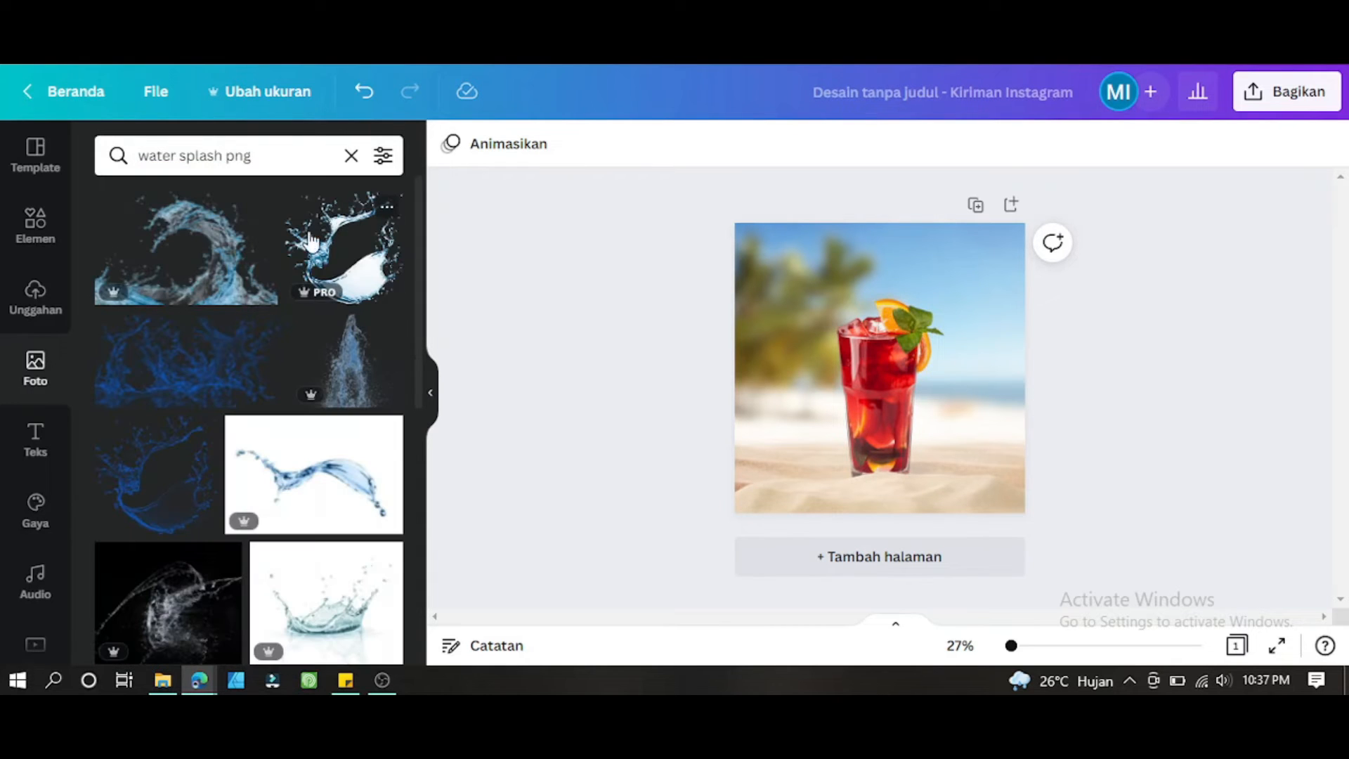
Insert the round blue water splash, shrink it and position it around the cocktail glass
{"action": "left_click", "coordinate": [150, 491]}
{"action": "left_click_drag", "start_coordinate": [989, 267], "coordinate": [953, 296]}
{"action": "left_click_drag", "start_coordinate": [908, 447], "coordinate": [918, 439]}
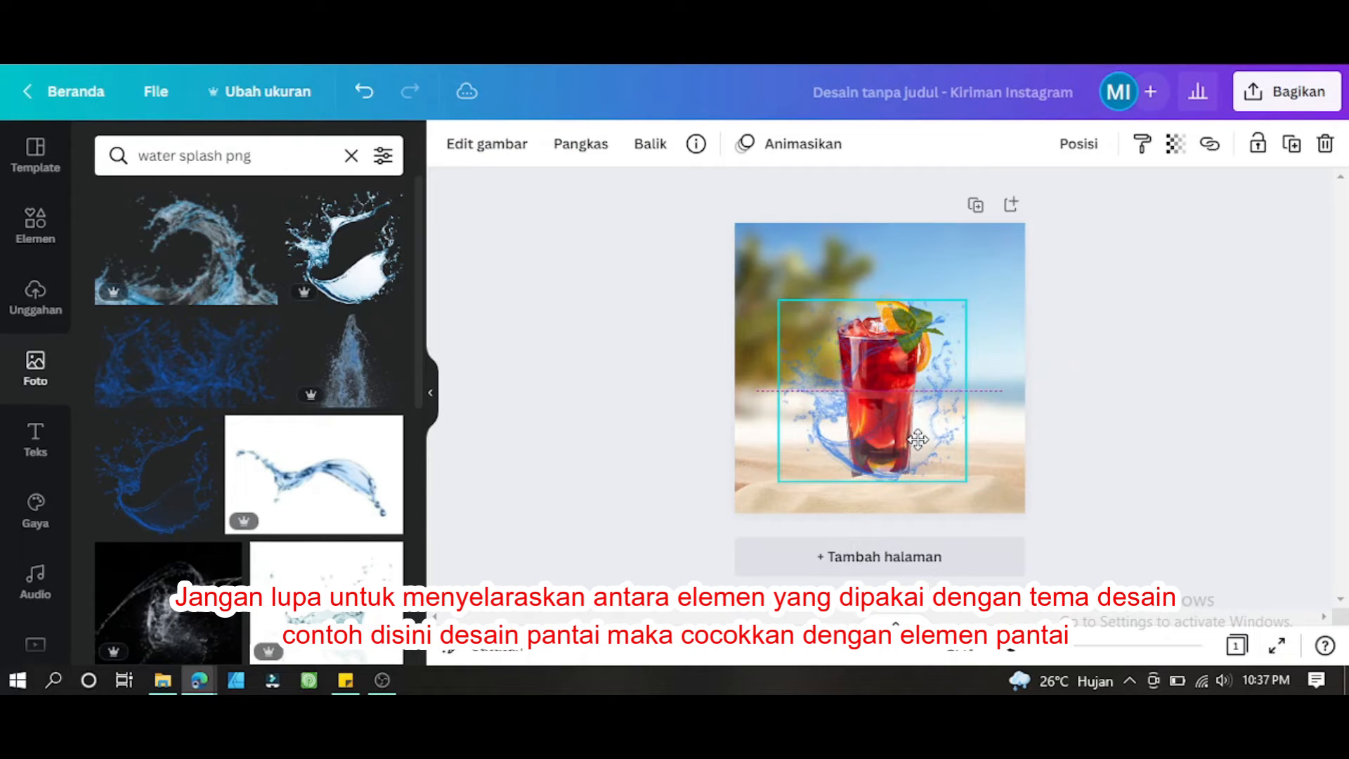
Send the water splash one layer backward so it sits behind the cocktail glass
{"action": "left_click", "coordinate": [1077, 144]}
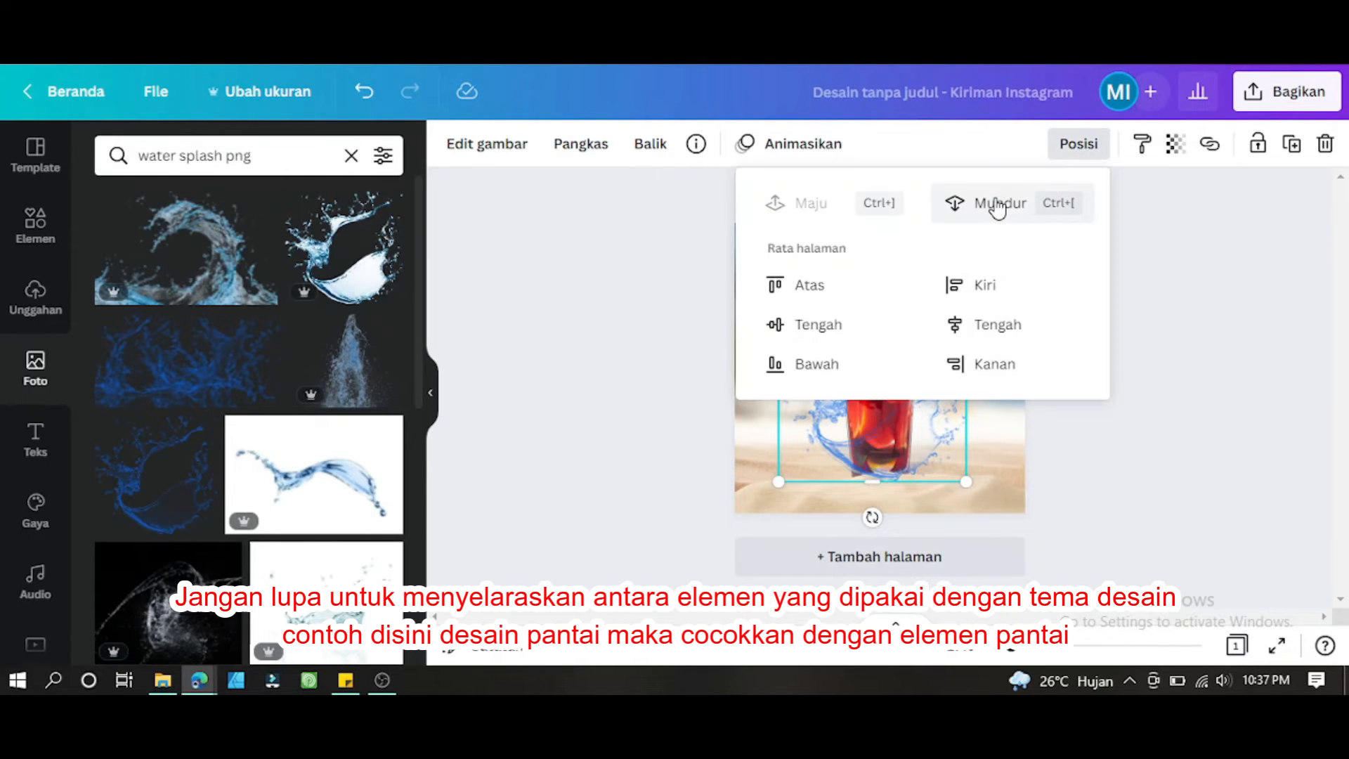
{"action": "left_click", "coordinate": [998, 205]}
{"action": "left_click", "coordinate": [1147, 544]}
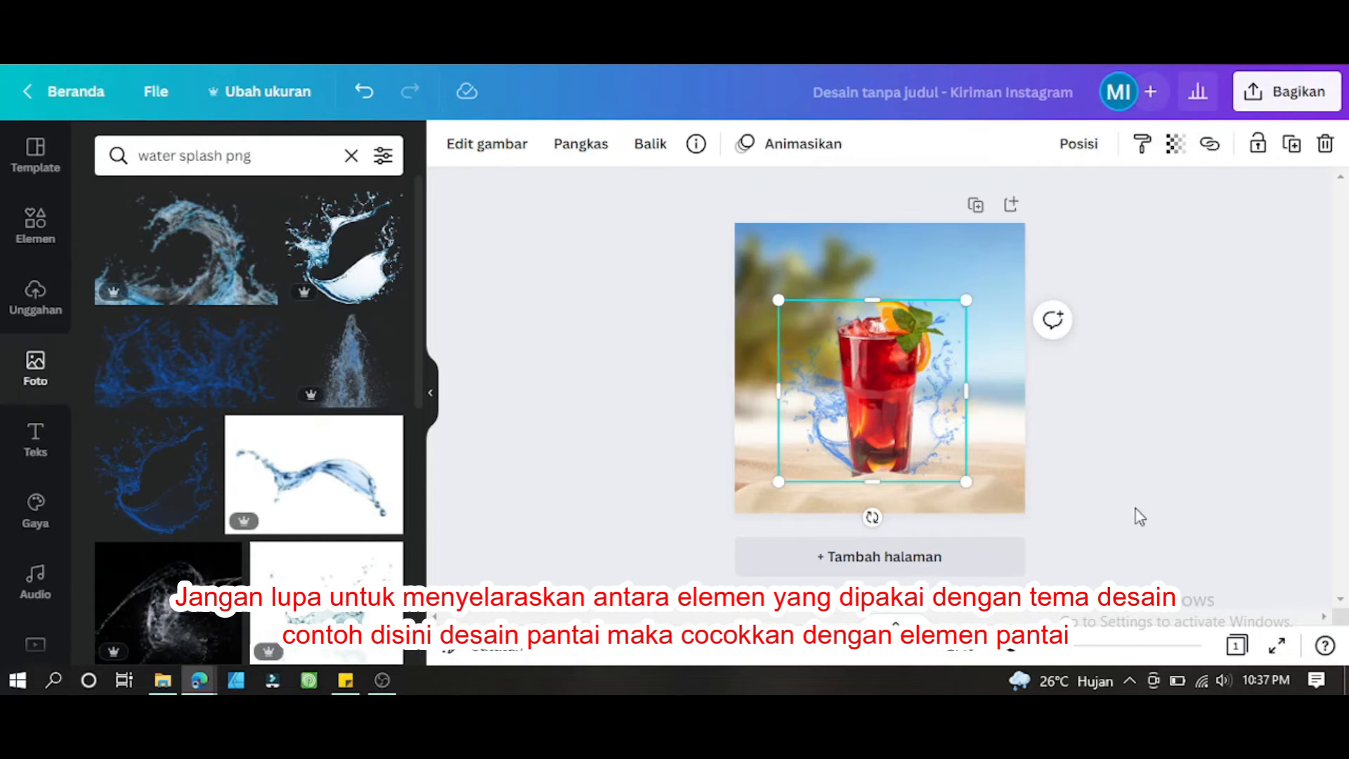
{"action": "left_click", "coordinate": [1117, 450]}
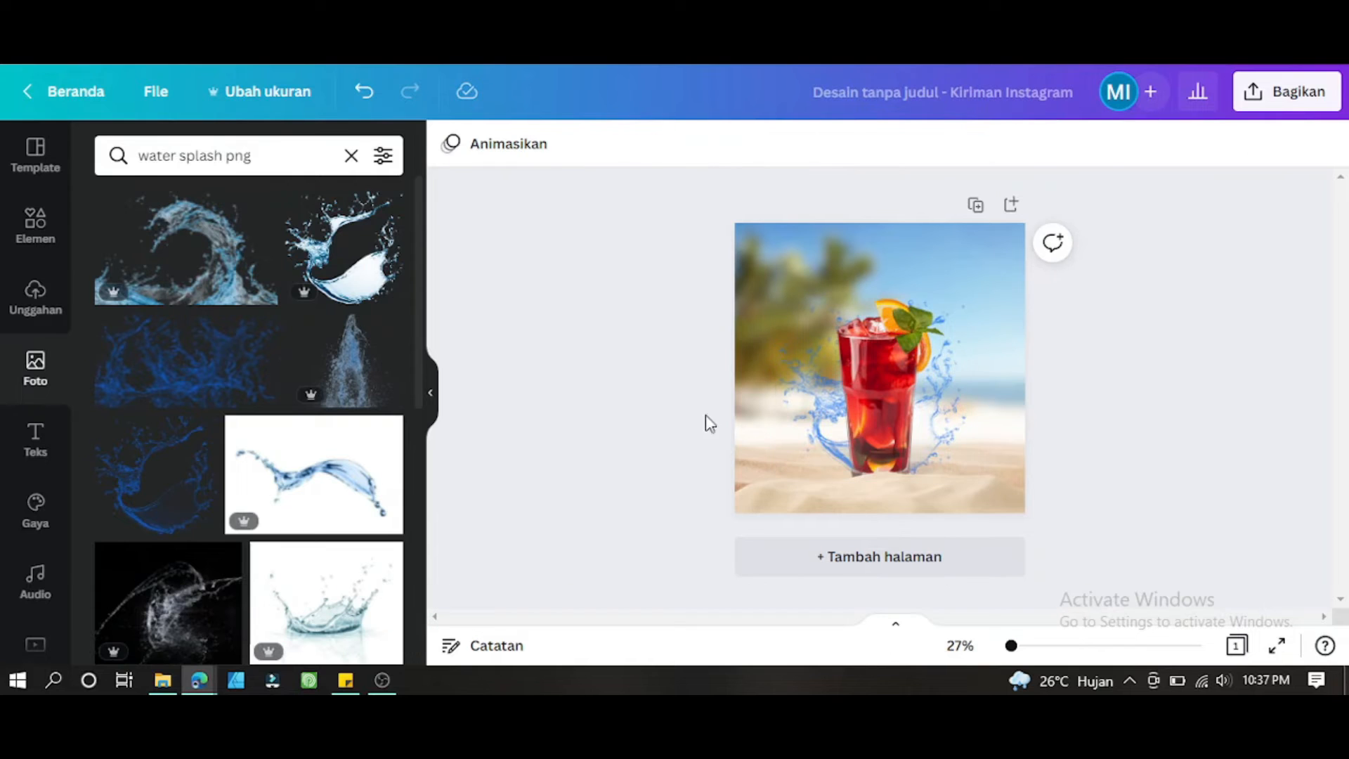
Search the photo library for "coconut leaf png"
{"action": "left_click", "coordinate": [239, 166]}
{"action": "left_click_drag", "start_coordinate": [223, 166], "coordinate": [128, 166]}
{"action": "type", "text": "coconut"}
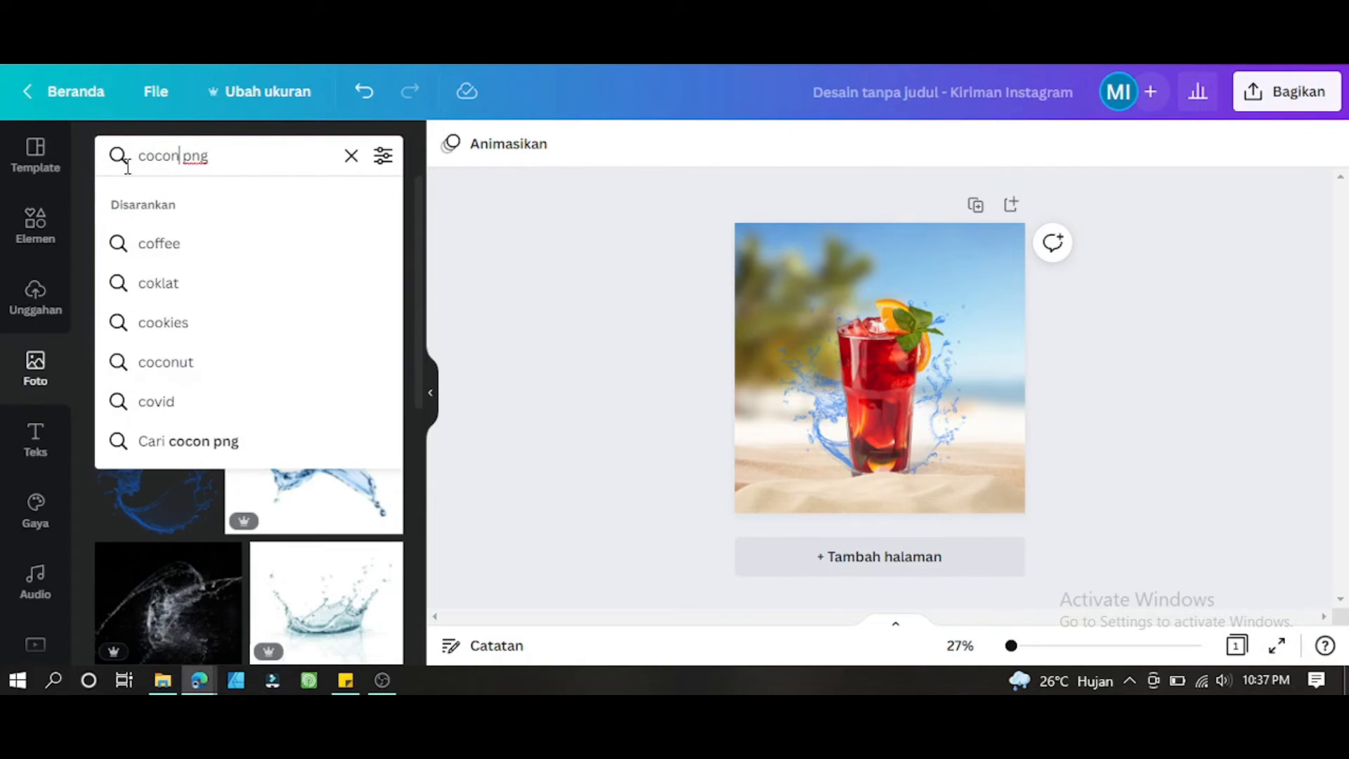
{"action": "type", "text": " leaf"}
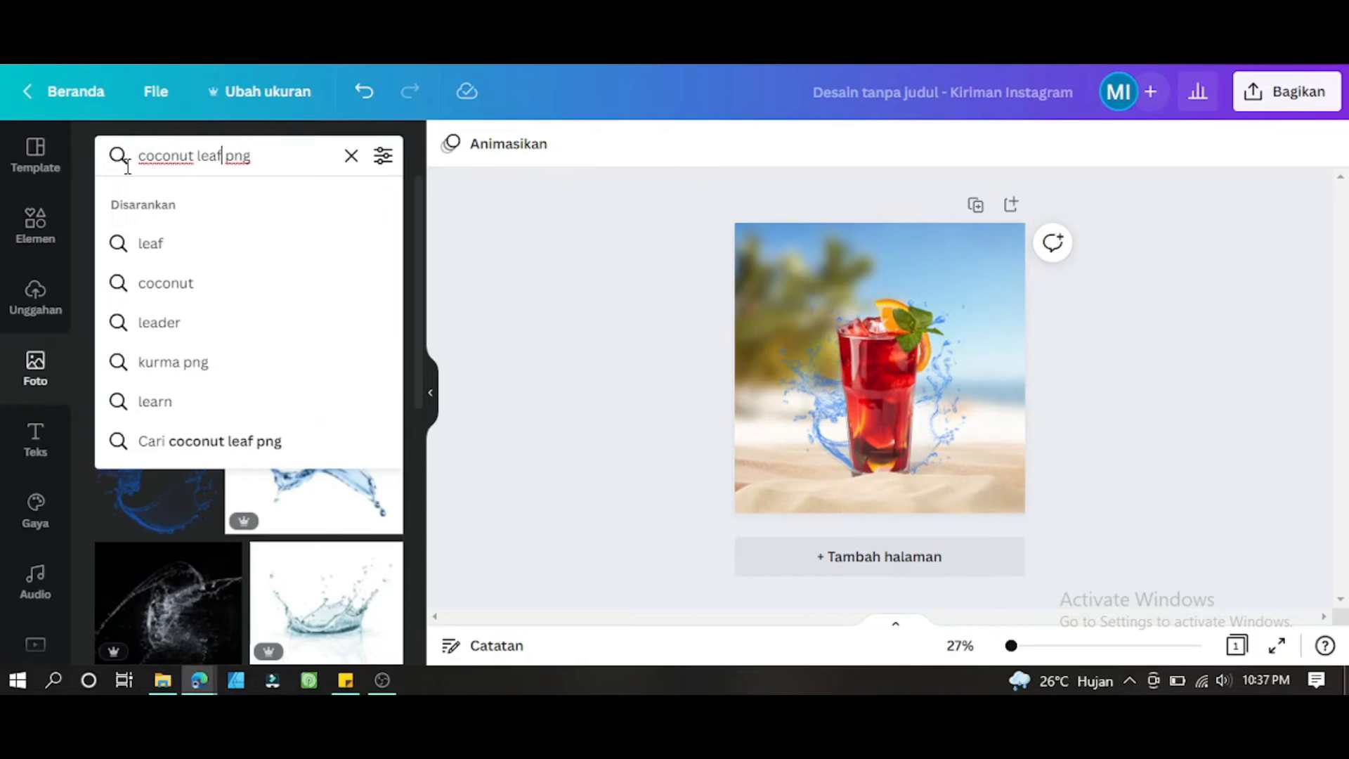
{"action": "key", "text": "Return"}
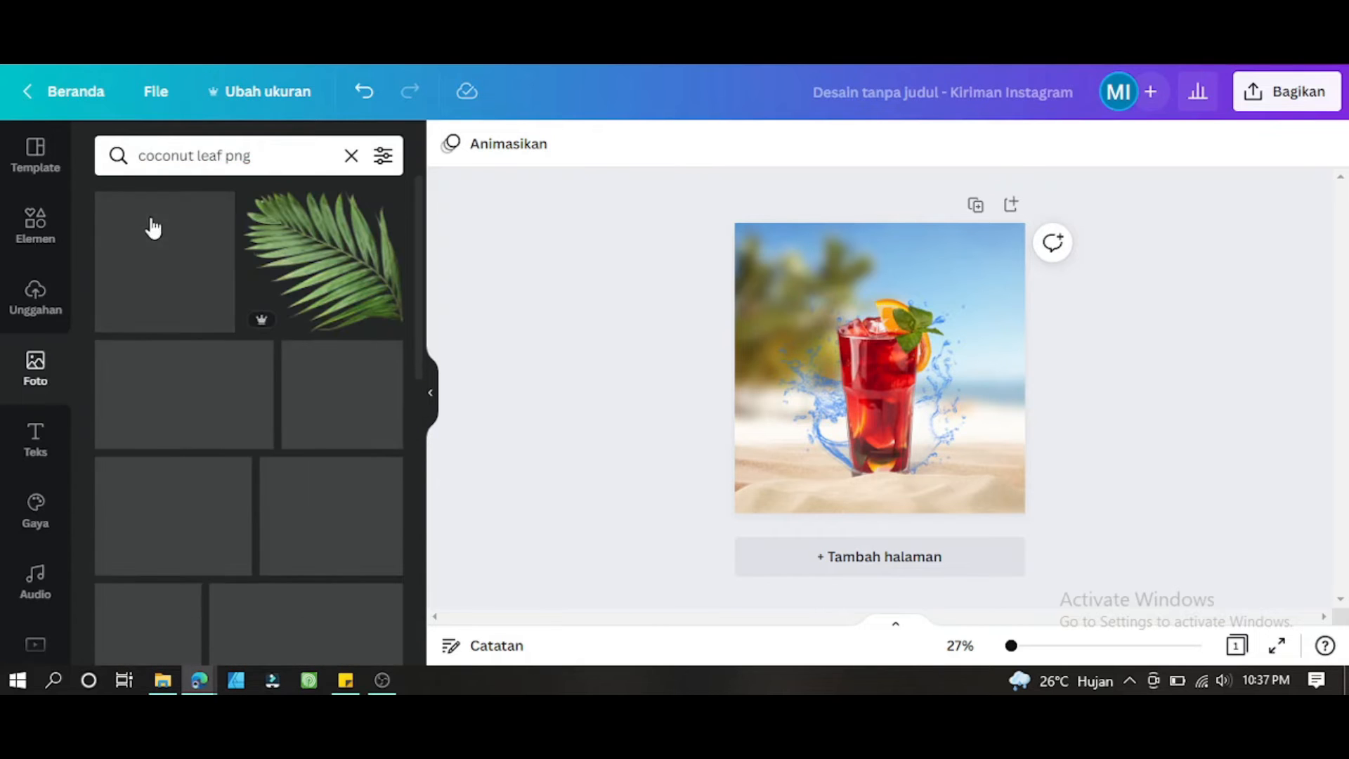
Insert a green arching coconut palm leaf and place it partly off the canvas at its upper-right corner
{"action": "scroll", "coordinate": [180, 302], "scroll_direction": "down", "scroll_amount": 1}
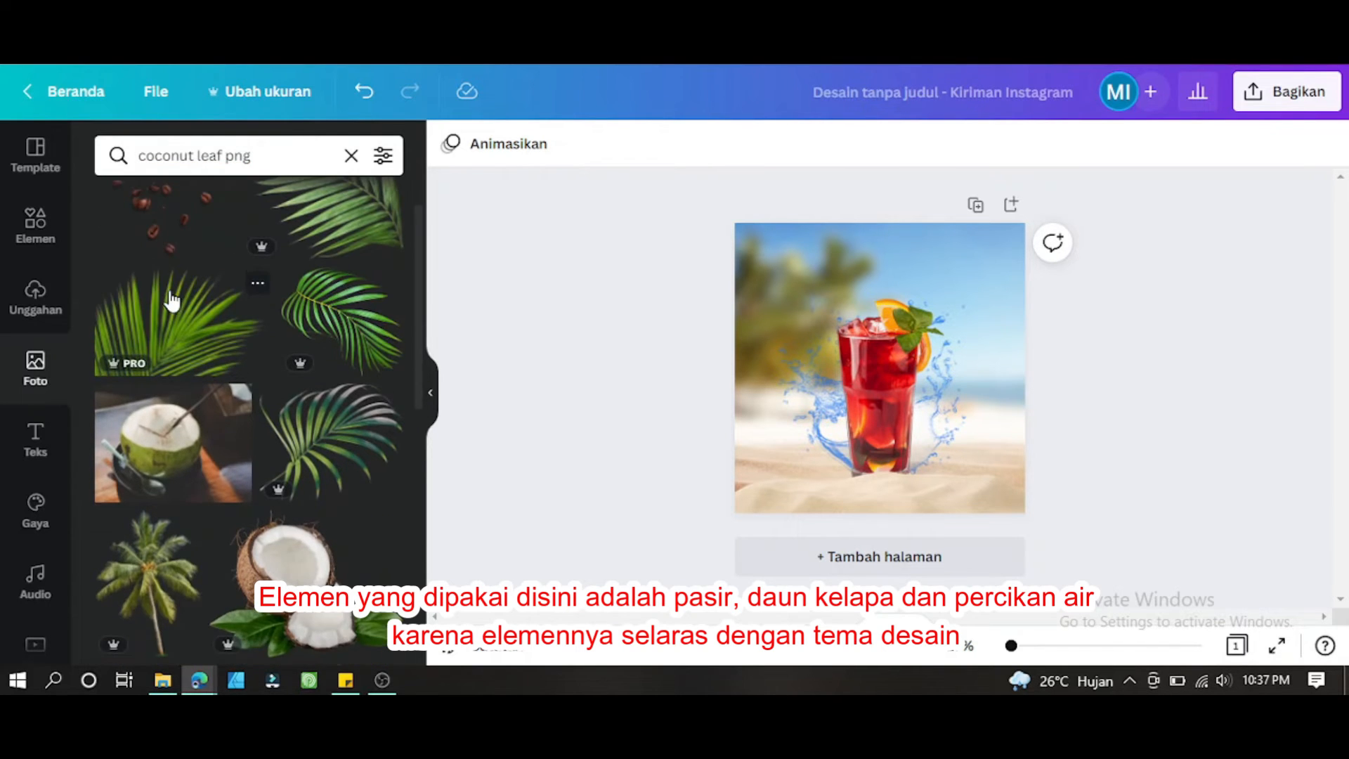
{"action": "scroll", "coordinate": [173, 301], "scroll_direction": "down", "scroll_amount": 3}
{"action": "left_click", "coordinate": [334, 469]}
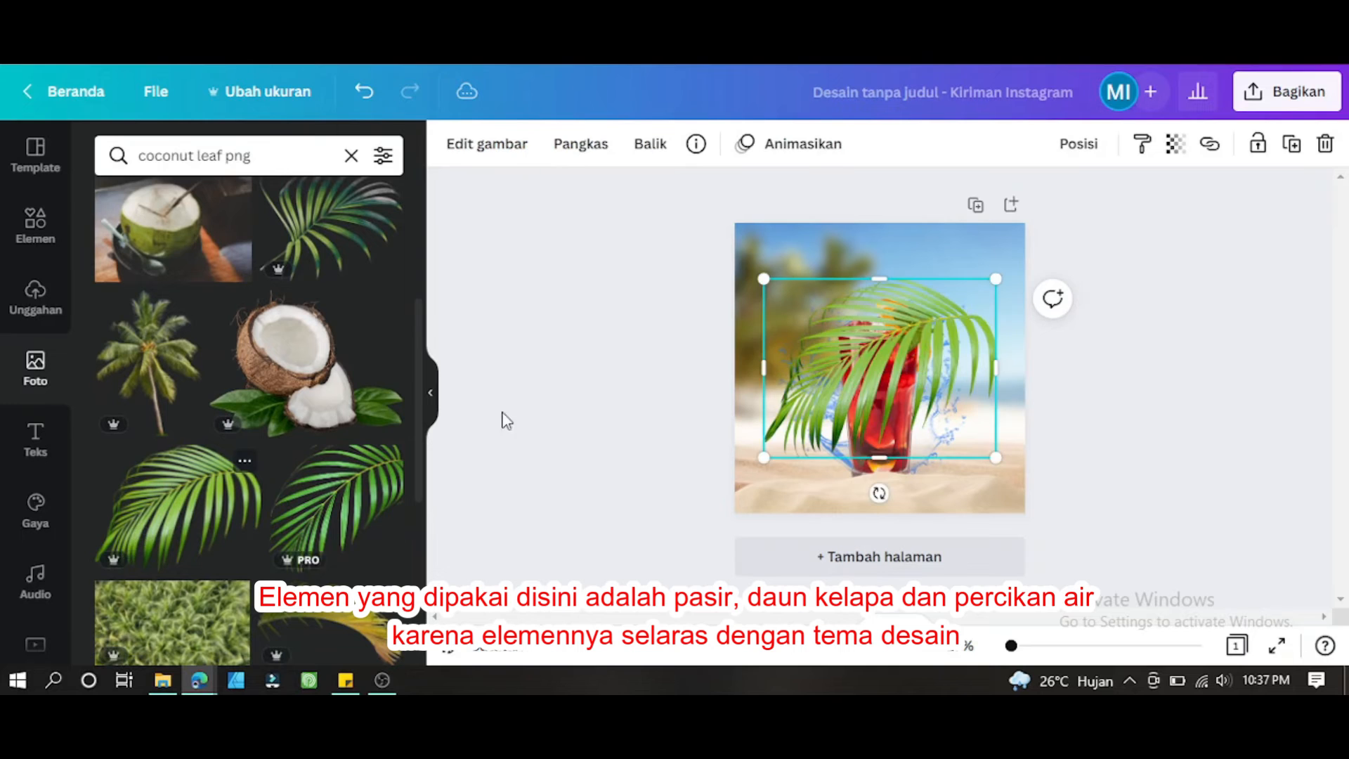
{"action": "left_click_drag", "start_coordinate": [904, 366], "coordinate": [1060, 219]}
{"action": "left_click", "coordinate": [568, 293]}
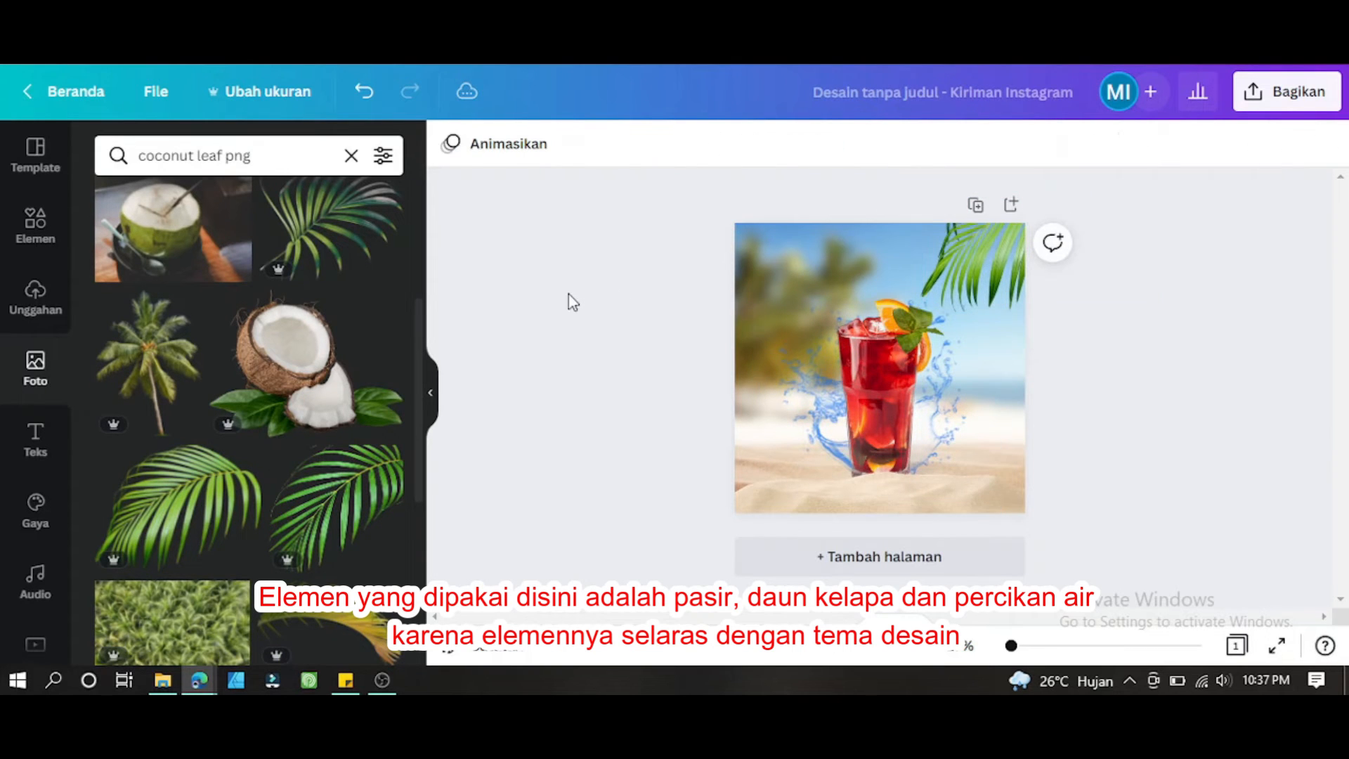
Add a heading text, widen its box to fit one line and place it above the glass near the canvas's upper edge
{"action": "left_click", "coordinate": [37, 443]}
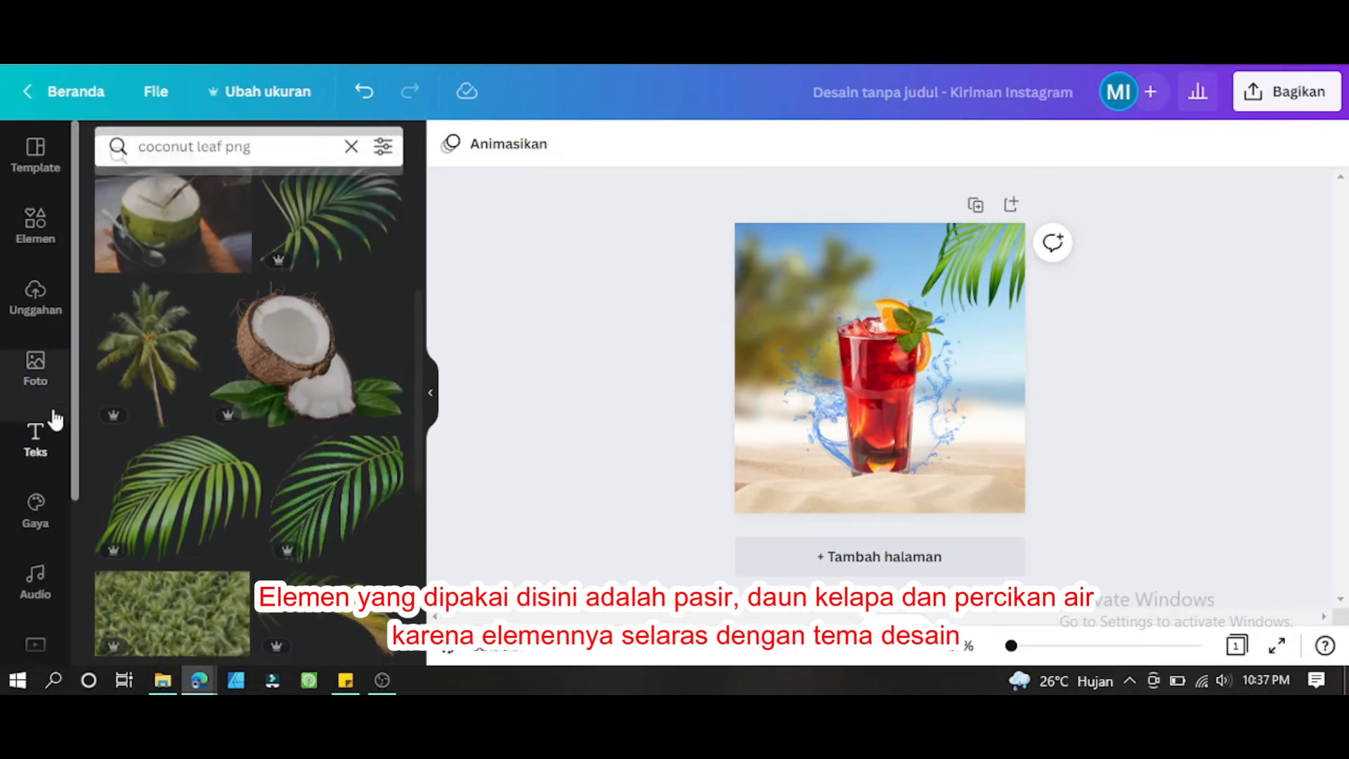
{"action": "left_click", "coordinate": [211, 274]}
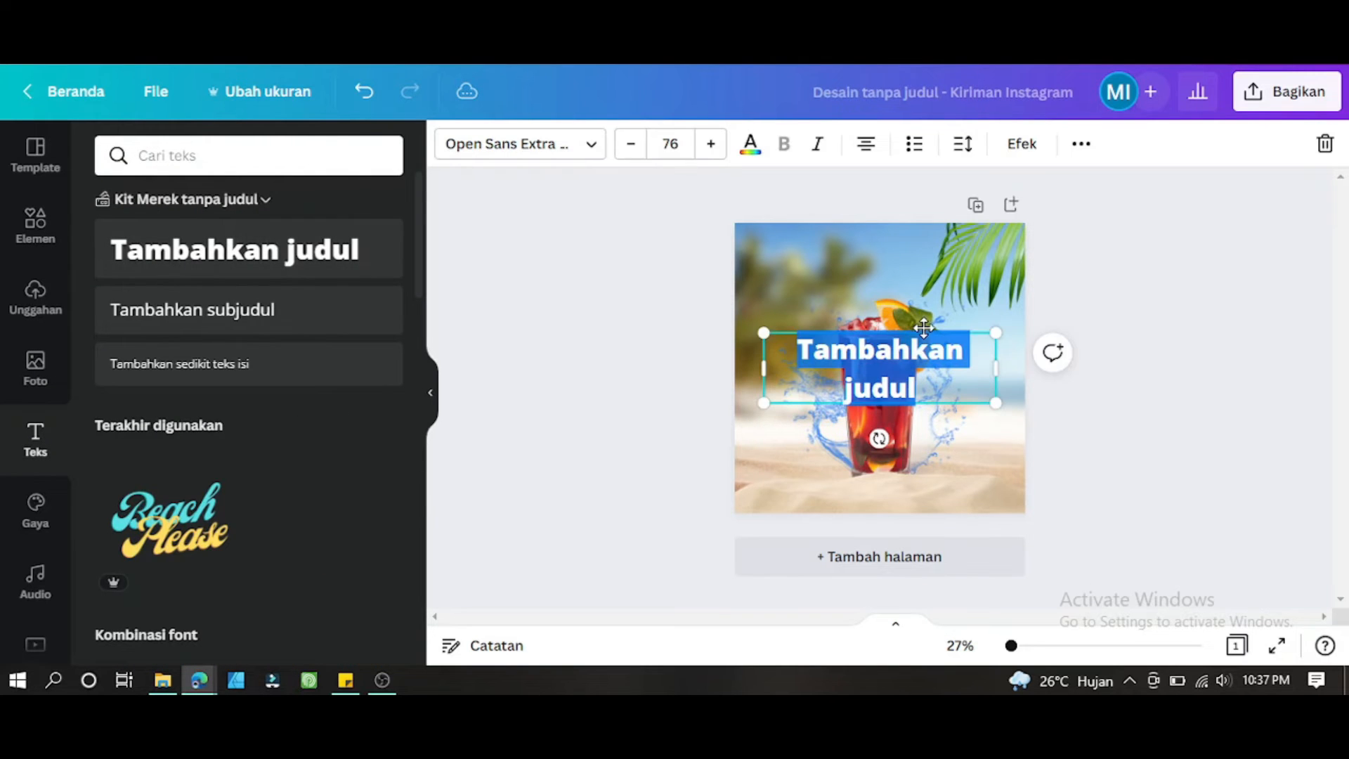
{"action": "left_click_drag", "start_coordinate": [997, 371], "coordinate": [1015, 370]}
{"action": "left_click", "coordinate": [676, 309]}
{"action": "left_click_drag", "start_coordinate": [893, 357], "coordinate": [875, 275]}
Colour the heading white and replace its wording with "Summer"
{"action": "left_click", "coordinate": [750, 143]}
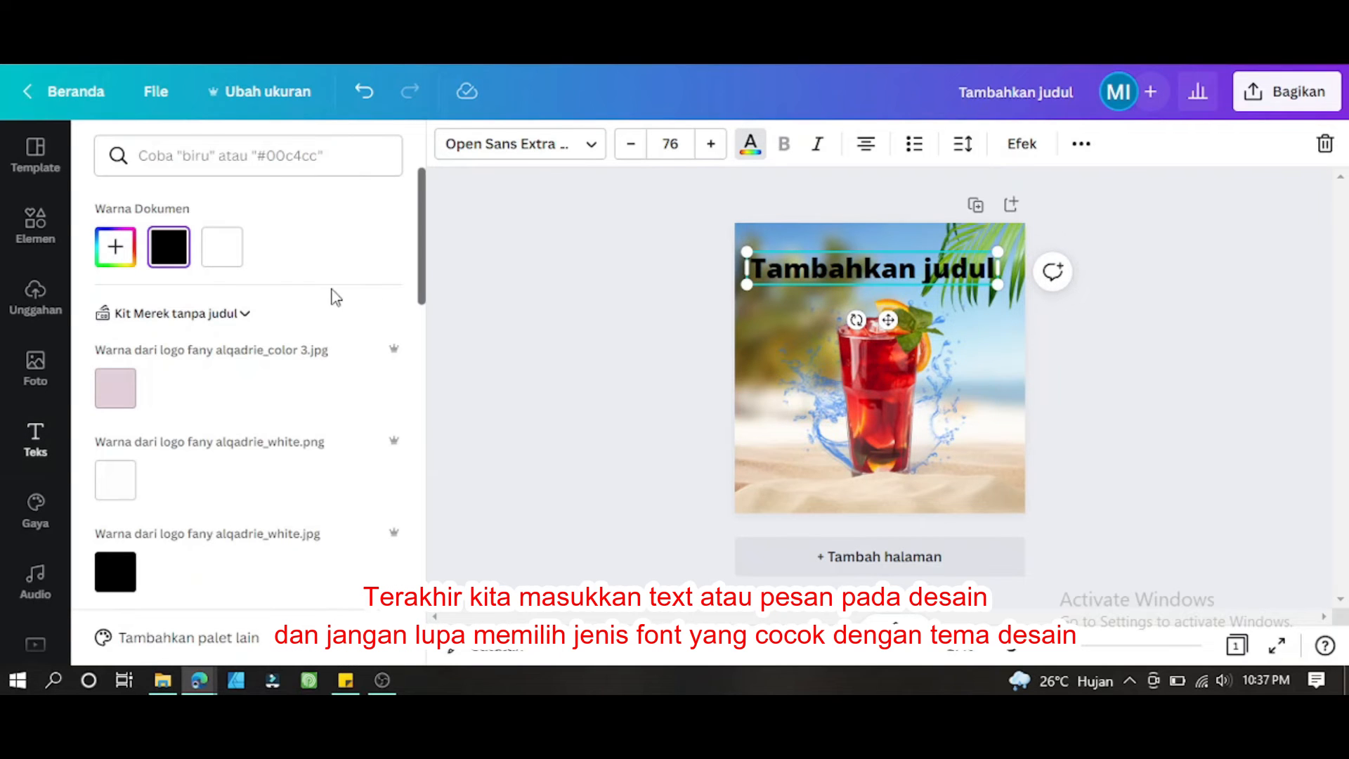
{"action": "left_click", "coordinate": [220, 252]}
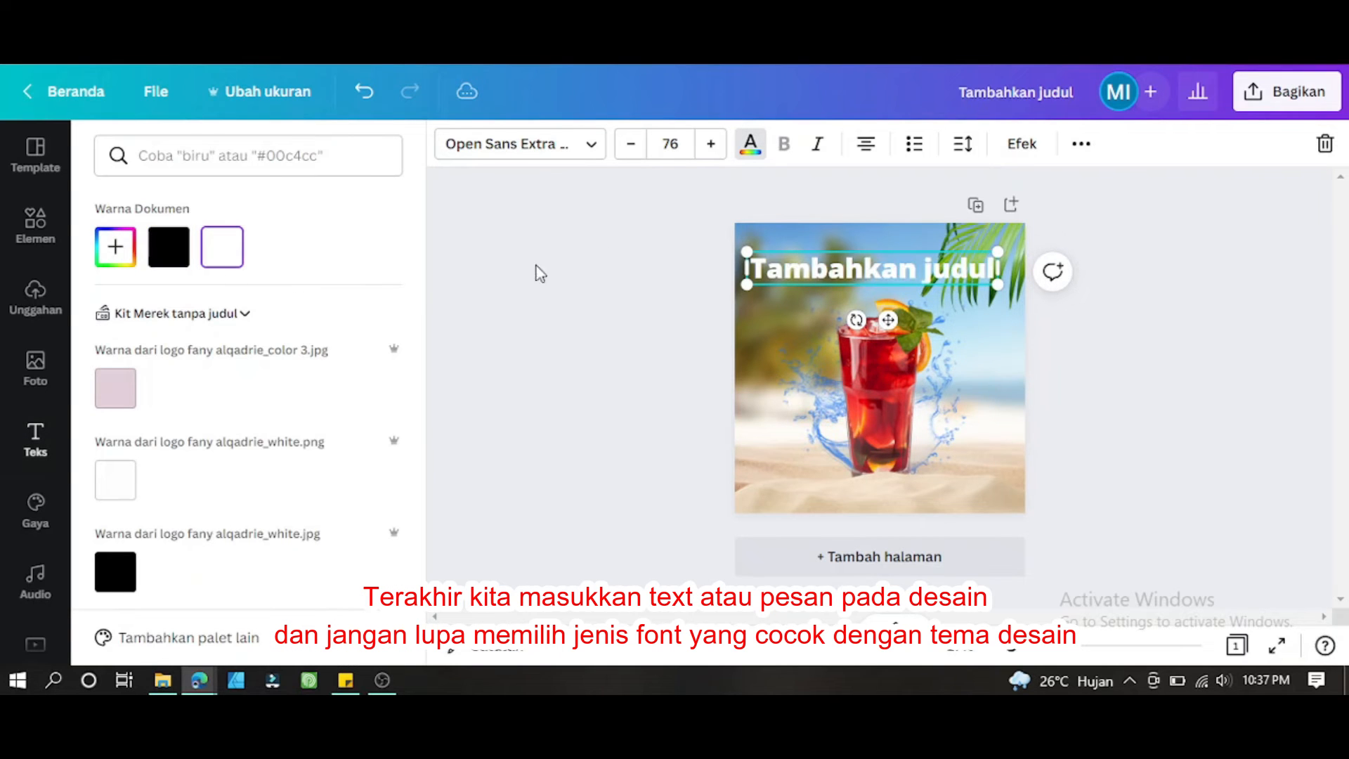
{"action": "double_click", "coordinate": [858, 274]}
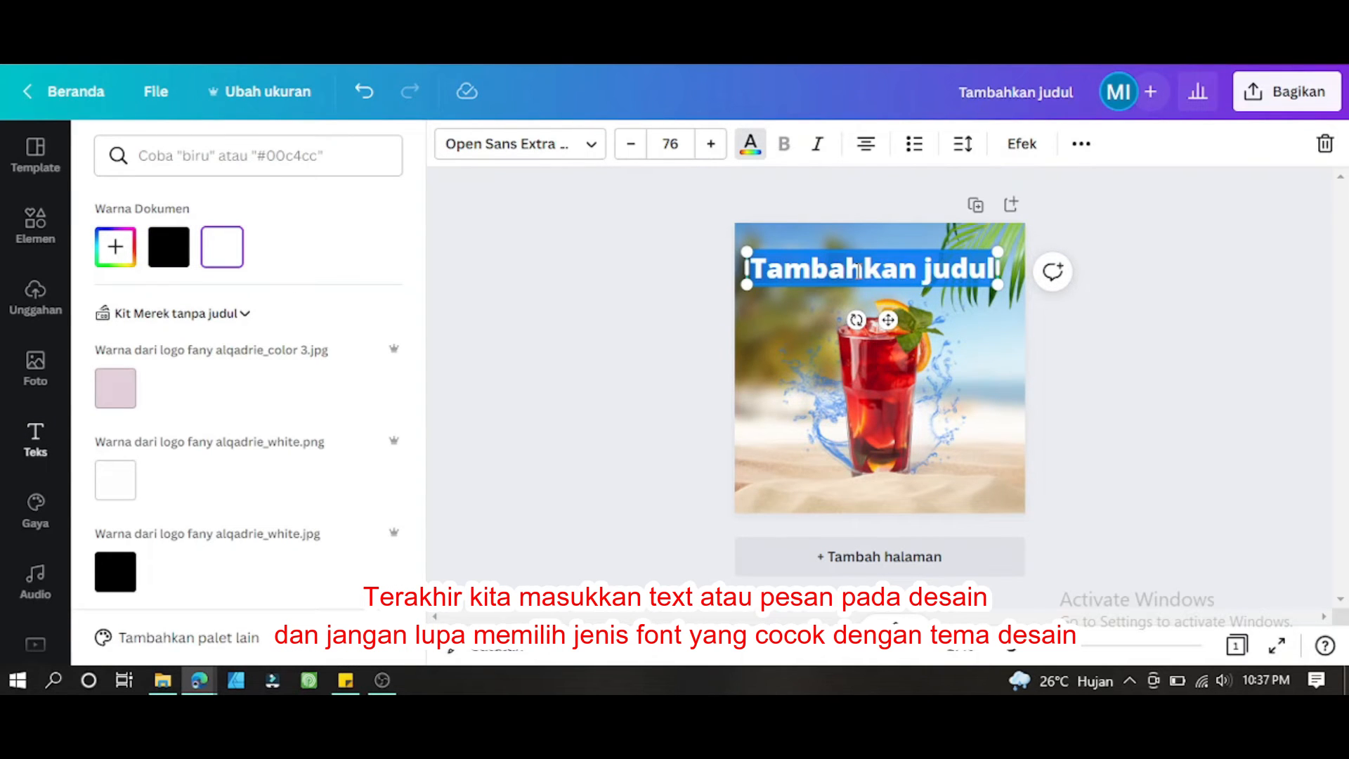
{"action": "type", "text": "Summer"}
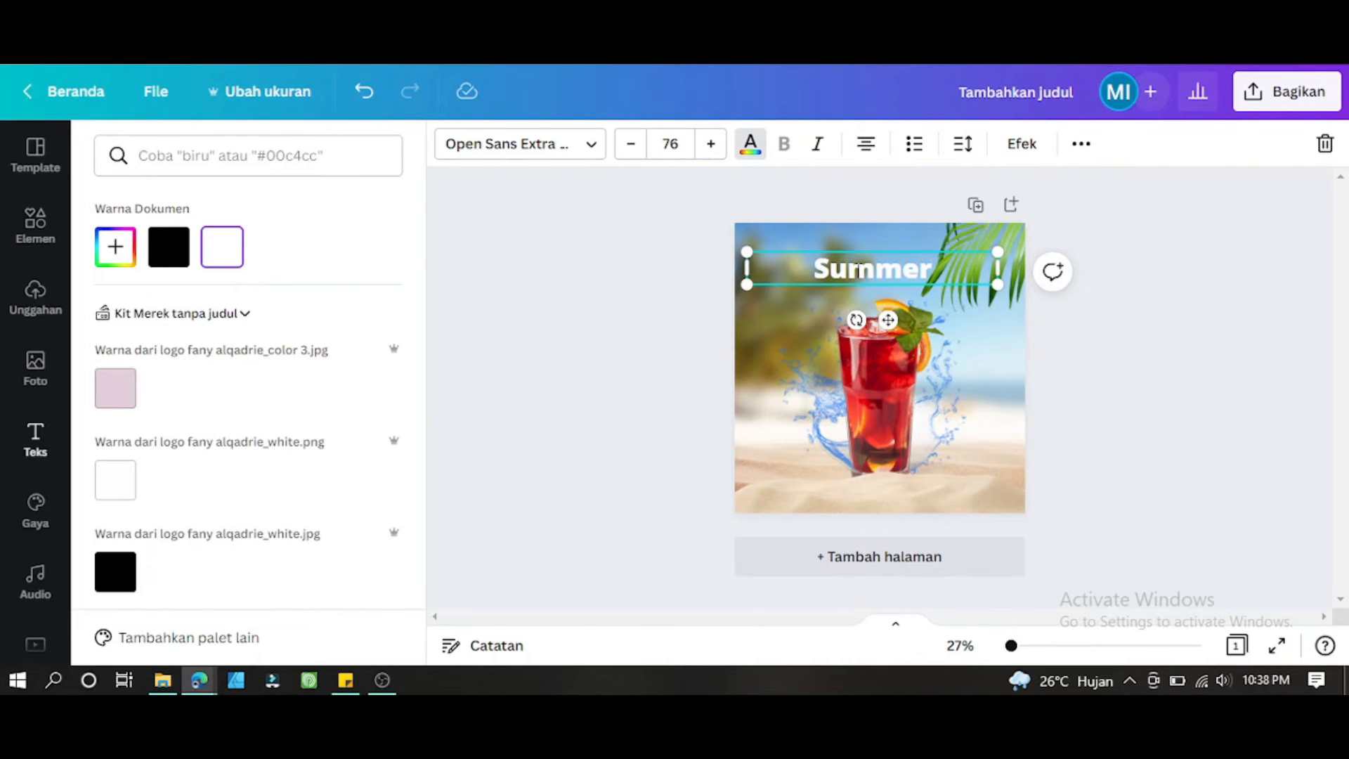
Narrow the Summer text box towards the canvas's left side and set its font to Moonlight
{"action": "double_click", "coordinate": [859, 270]}
{"action": "left_click_drag", "start_coordinate": [965, 263], "coordinate": [888, 264]}
{"action": "left_click", "coordinate": [477, 149]}
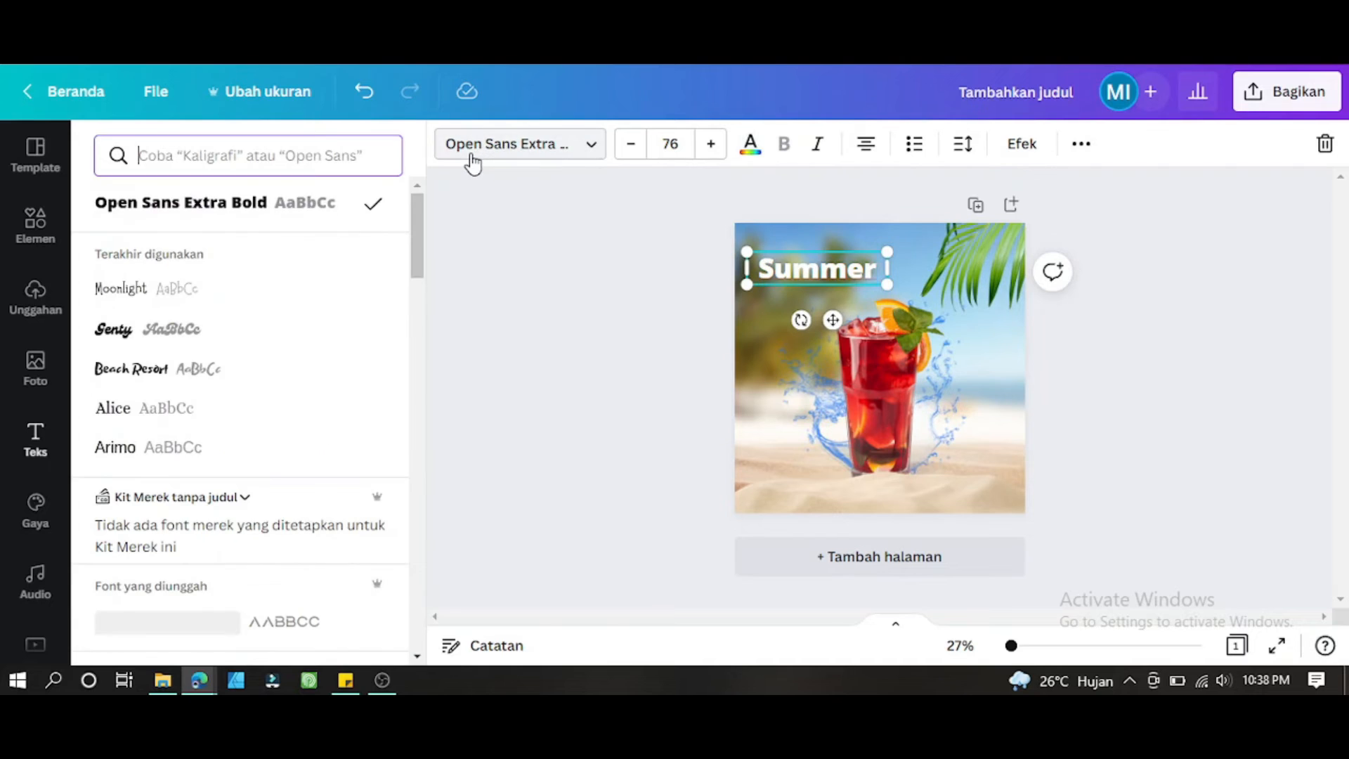
{"action": "left_click", "coordinate": [137, 301]}
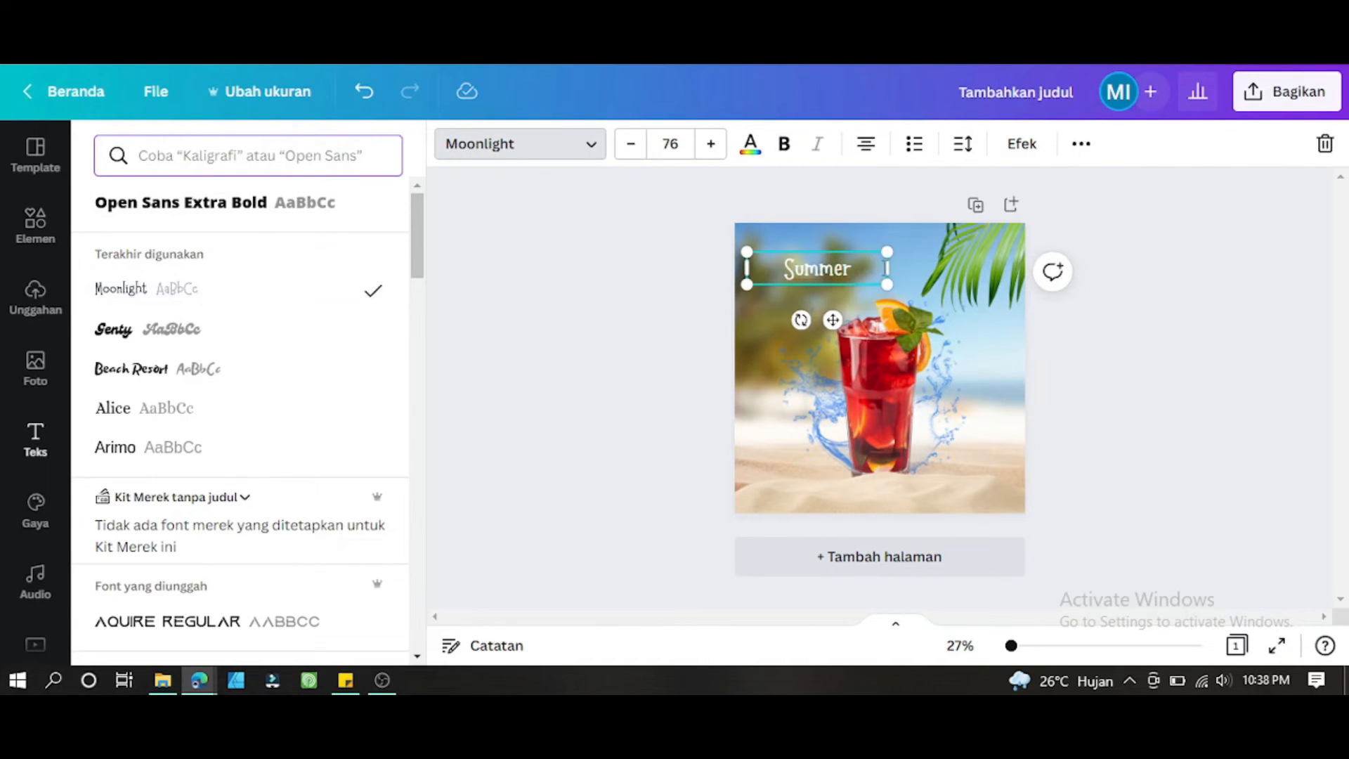
Enlarge the Summer text to font size 106 and move it slightly up towards the canvas's upper edge
{"action": "left_click_drag", "start_coordinate": [883, 268], "coordinate": [875, 300]}
{"action": "left_click", "coordinate": [808, 276]}
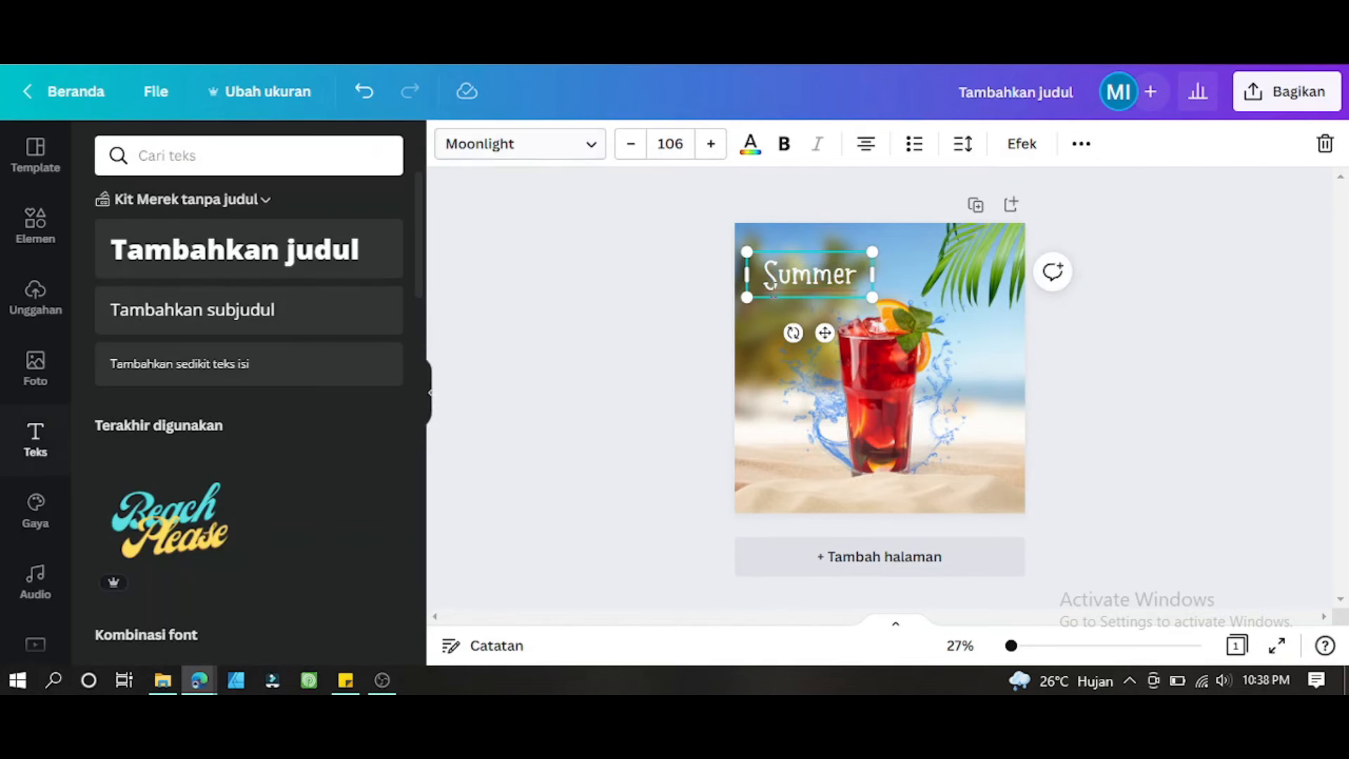
{"action": "left_click", "coordinate": [728, 284]}
{"action": "left_click_drag", "start_coordinate": [795, 281], "coordinate": [796, 269]}
{"action": "left_click", "coordinate": [632, 298]}
Duplicate the Summer text directly beneath the original and change the copy's wording to "Cocktail"
{"action": "left_click", "coordinate": [810, 264]}
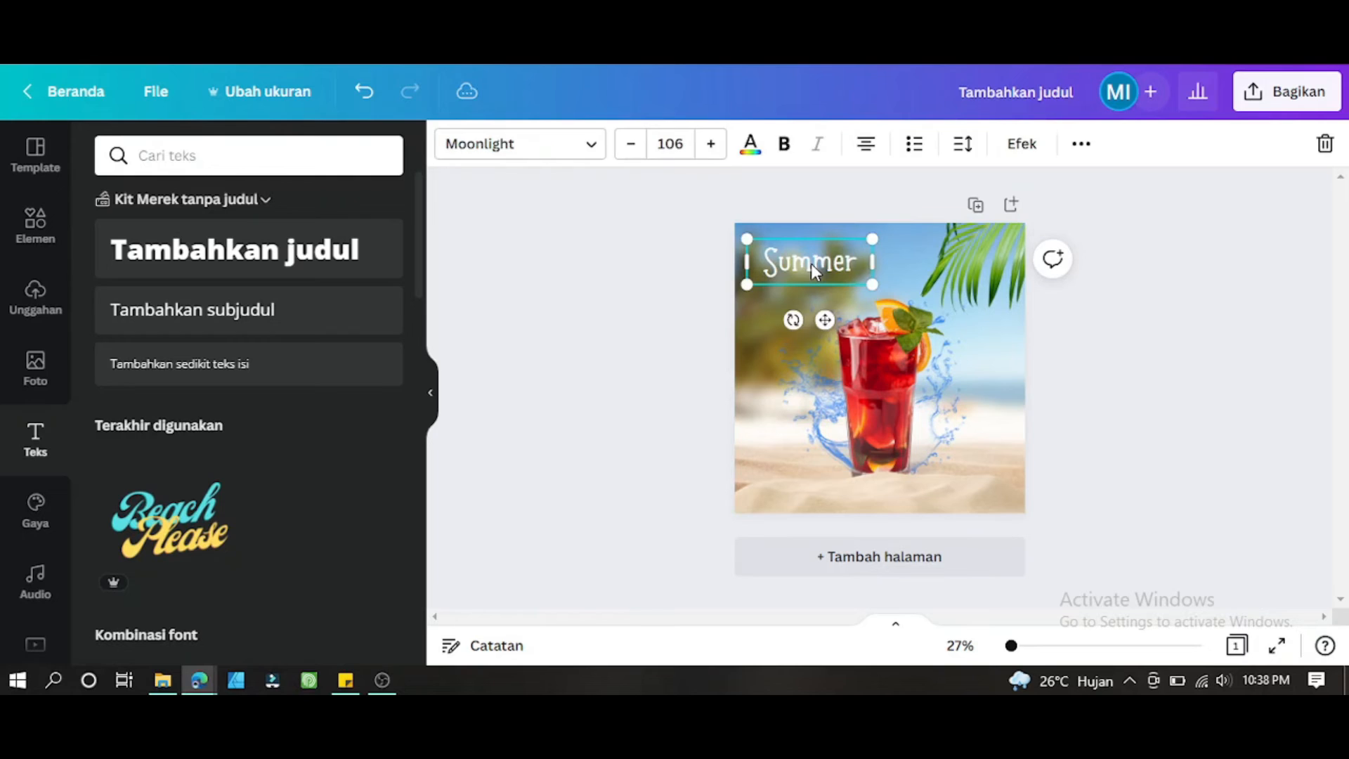
{"action": "key", "text": "Delete"}
{"action": "key", "text": "ctrl+z"}
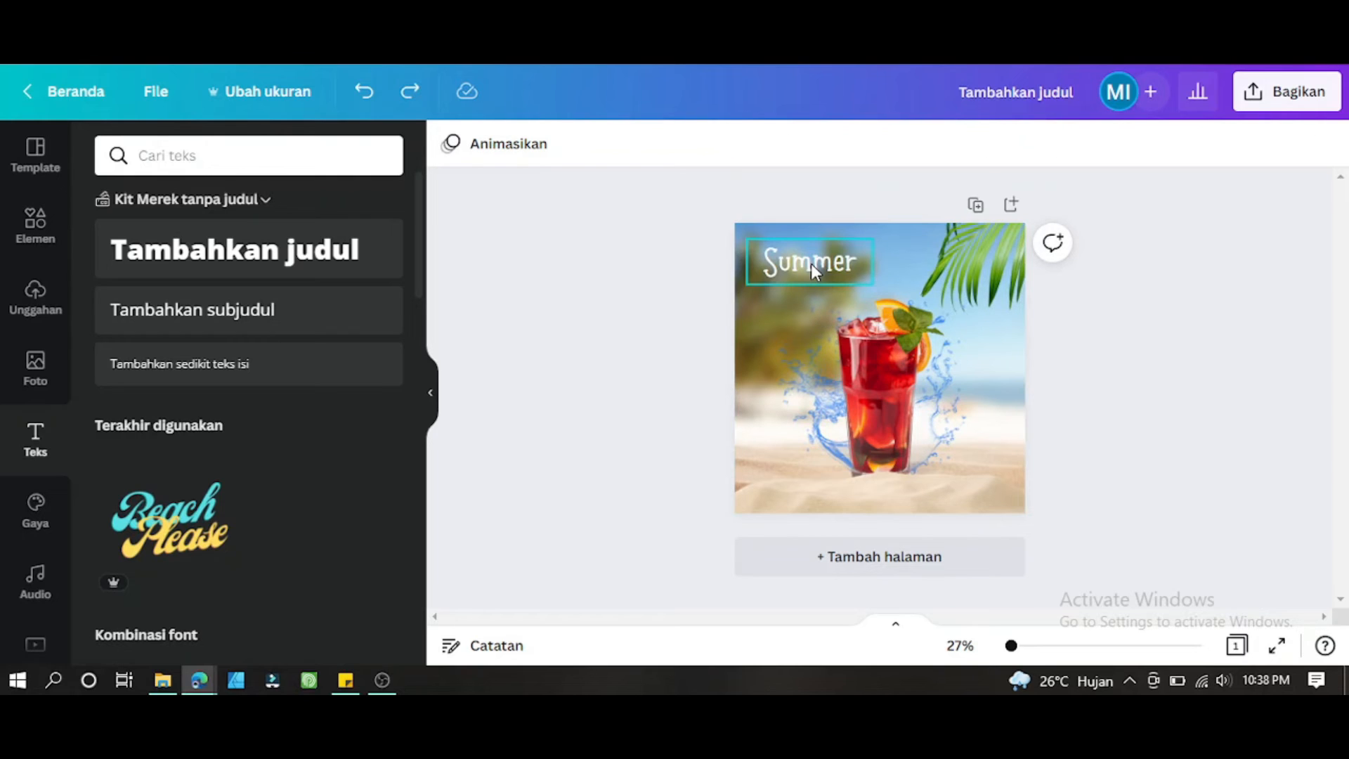
{"action": "left_click", "coordinate": [811, 263]}
{"action": "key", "text": "ctrl+v"}
{"action": "left_click_drag", "start_coordinate": [813, 270], "coordinate": [812, 295]}
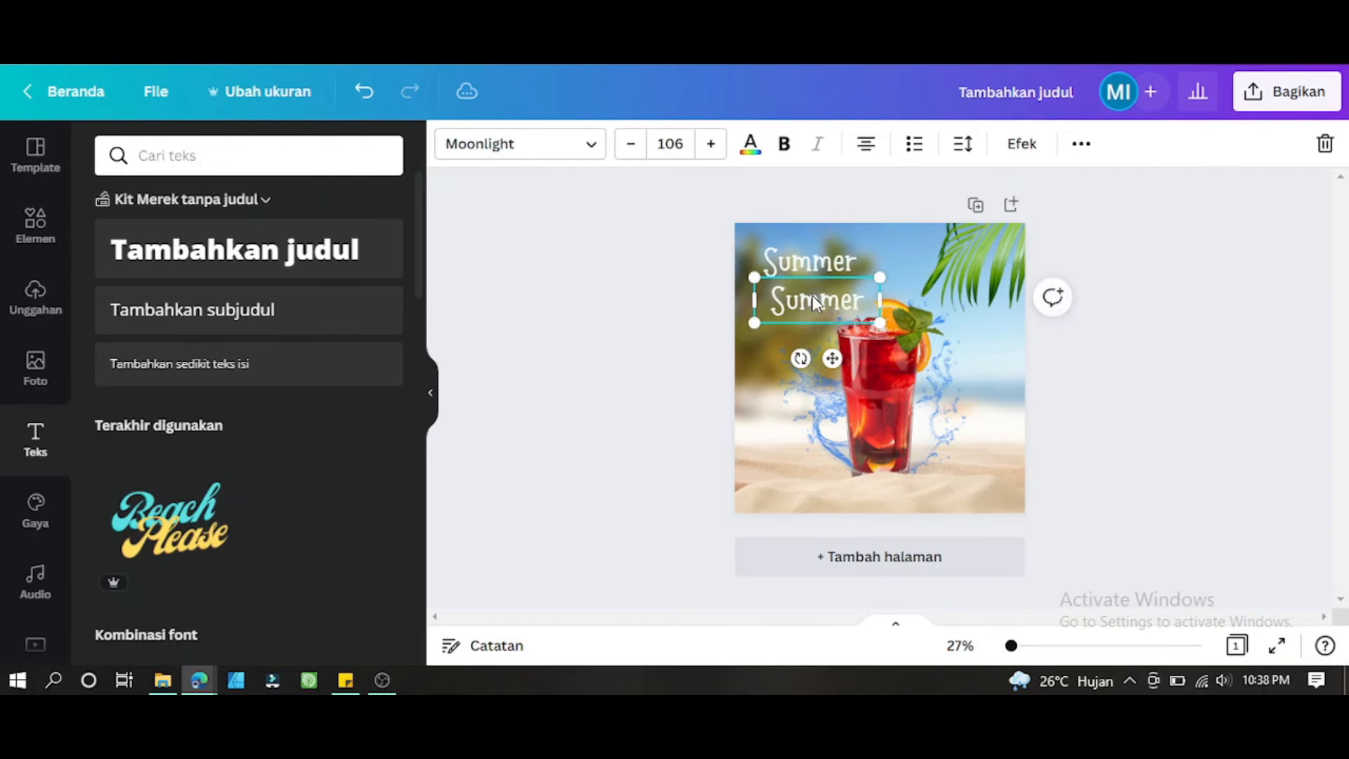
{"action": "double_click", "coordinate": [814, 295]}
{"action": "type", "text": "Cocktail"}
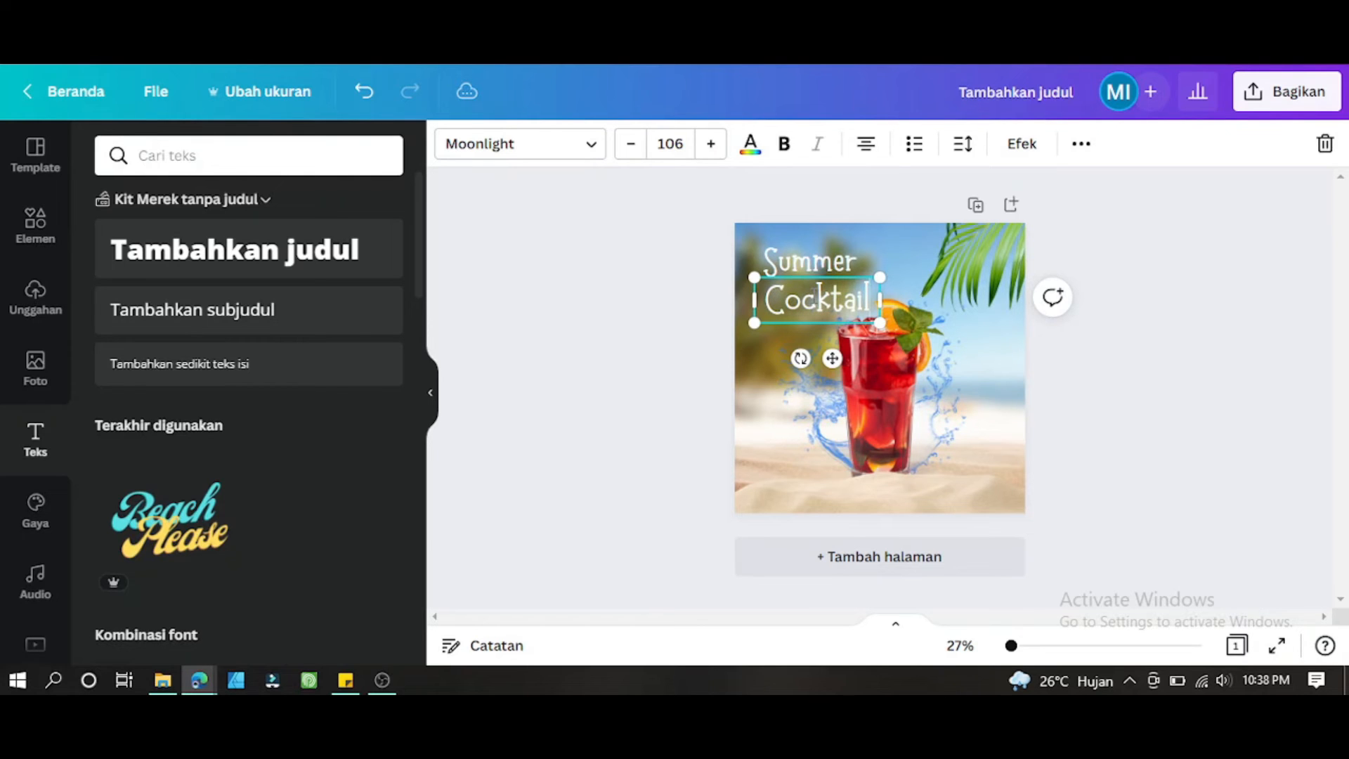
Offset the Cocktail line closer beneath Summer and slightly to the right, and scale both lines together to font size 94.7
{"action": "left_click", "coordinate": [641, 281]}
{"action": "left_click_drag", "start_coordinate": [832, 305], "coordinate": [848, 298]}
{"action": "left_click", "coordinate": [808, 260], "text": "shift"}
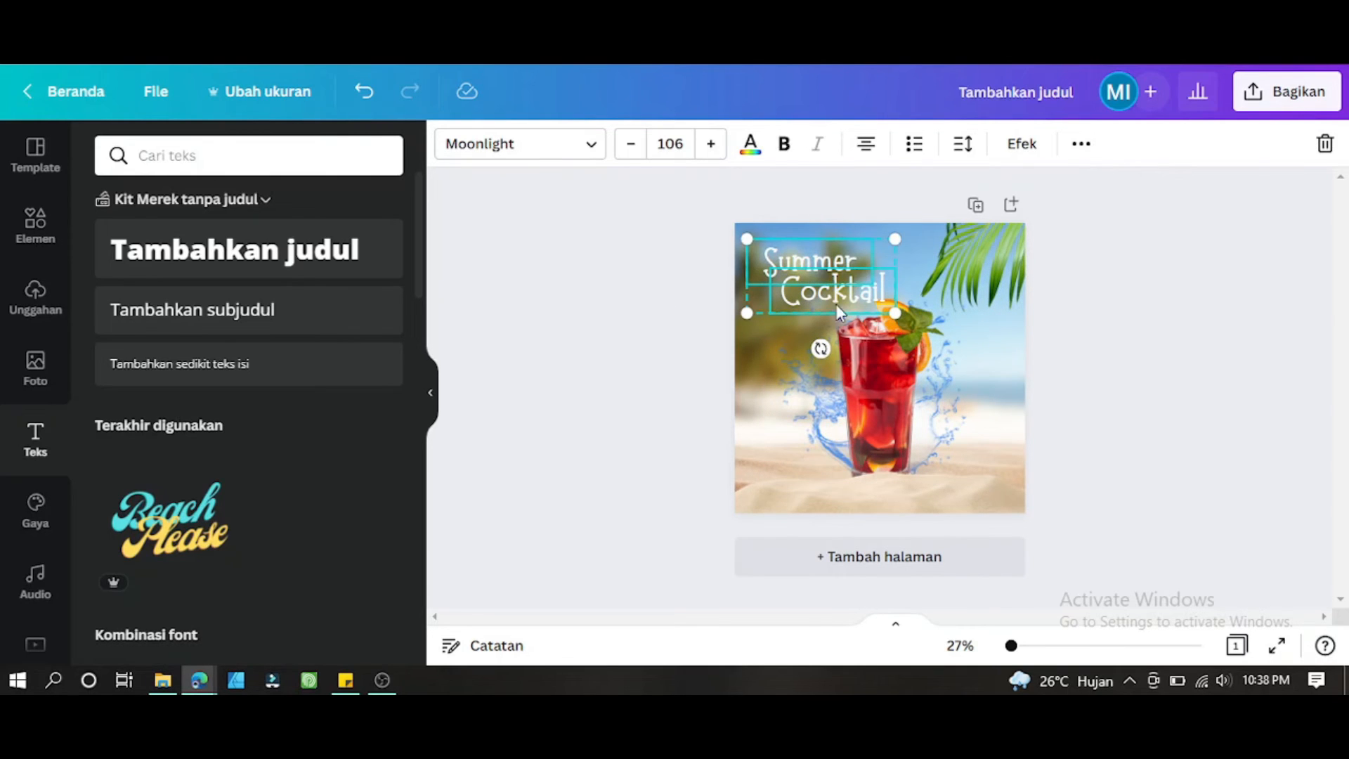
{"action": "left_click_drag", "start_coordinate": [894, 310], "coordinate": [879, 305]}
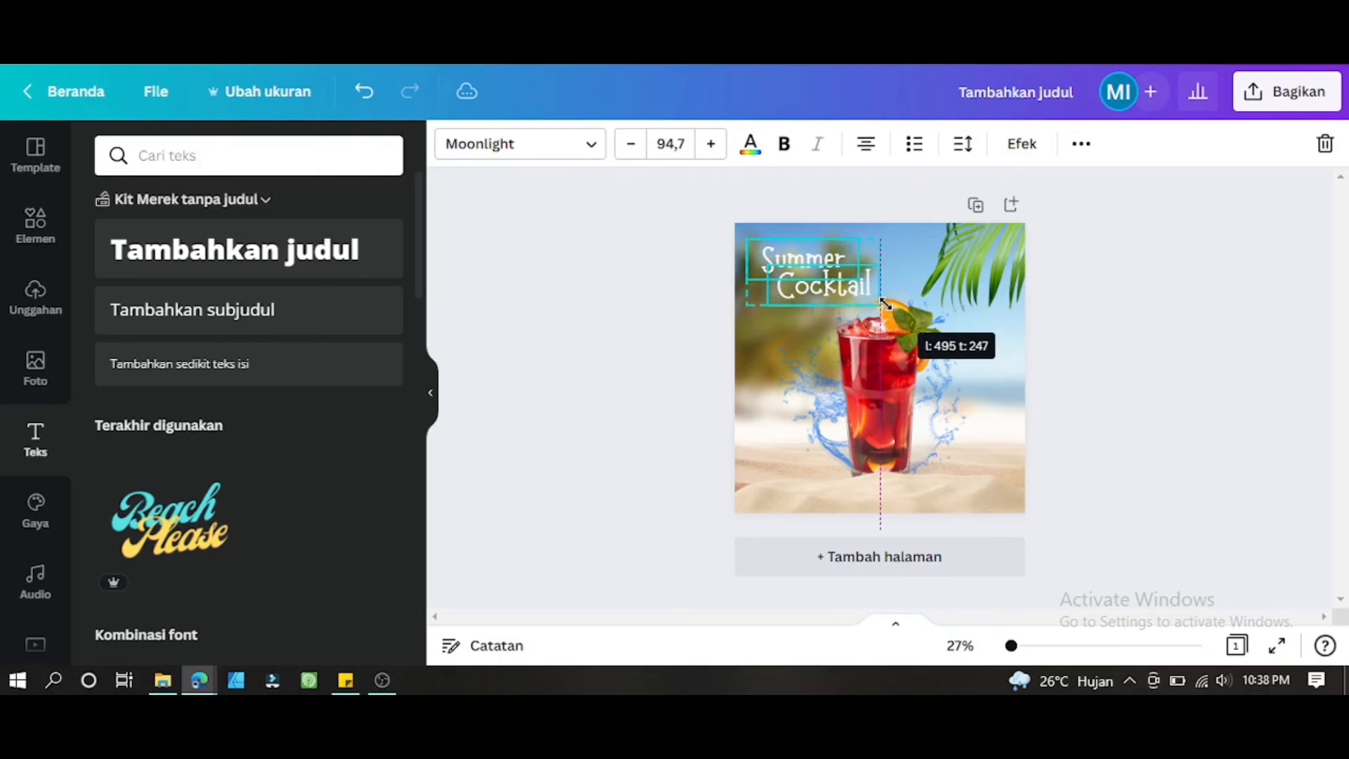
{"action": "left_click", "coordinate": [668, 326]}
Change the font of the Cocktail text to Genty
{"action": "left_click", "coordinate": [829, 284]}
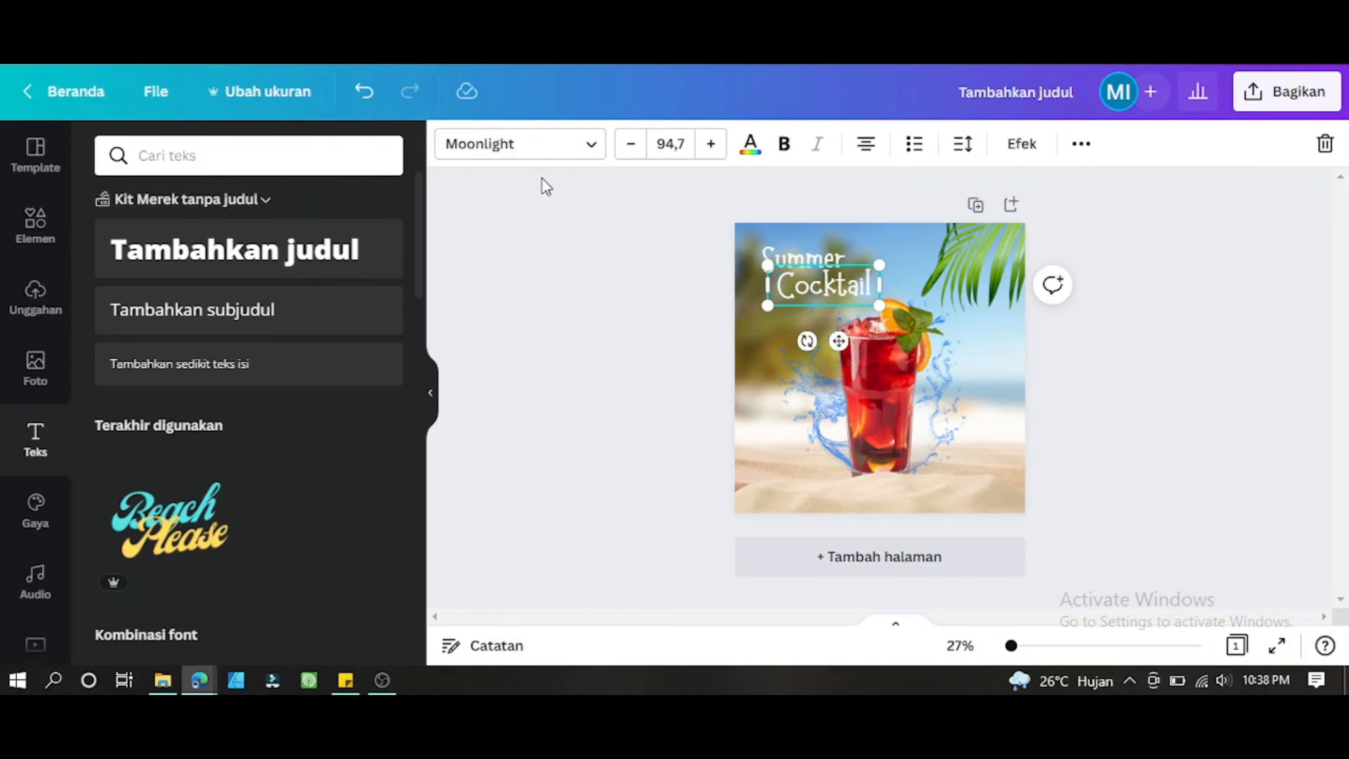
{"action": "left_click", "coordinate": [506, 144]}
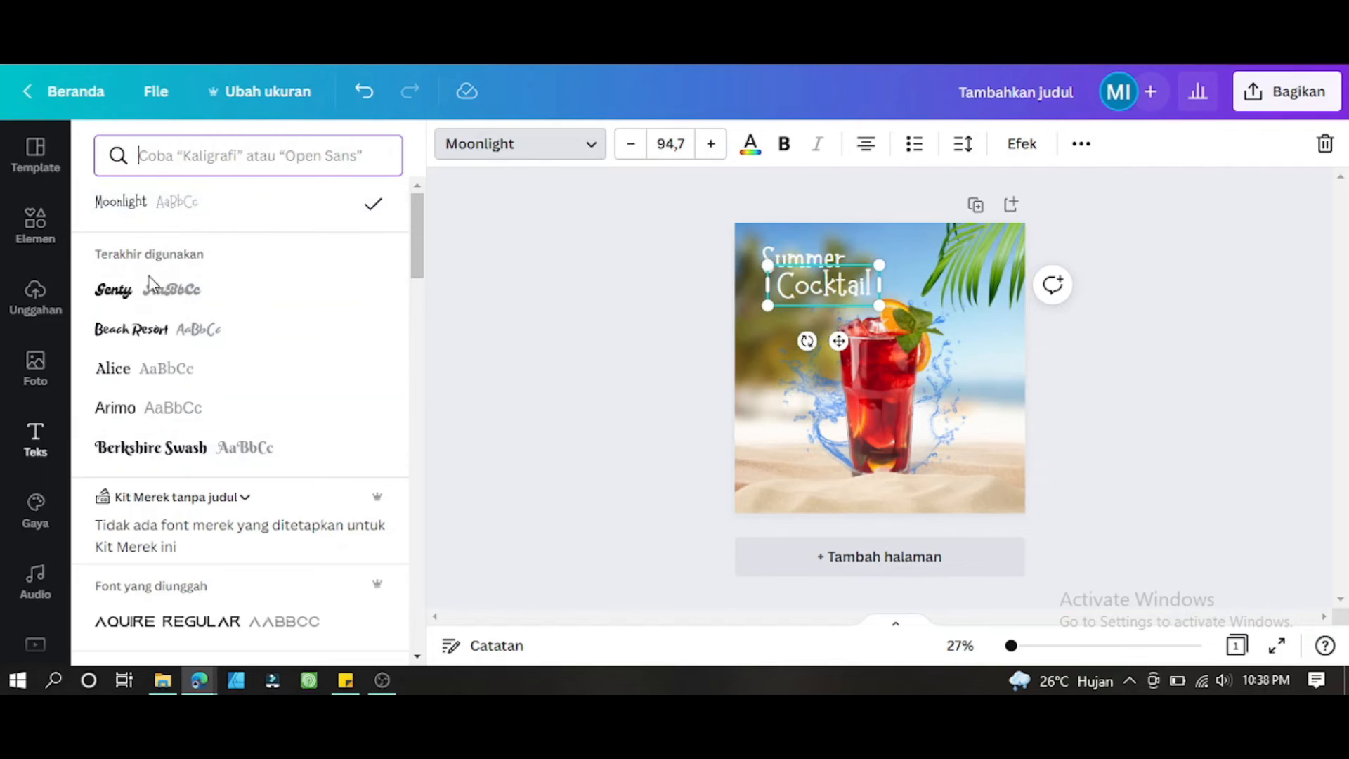
{"action": "left_click", "coordinate": [116, 304]}
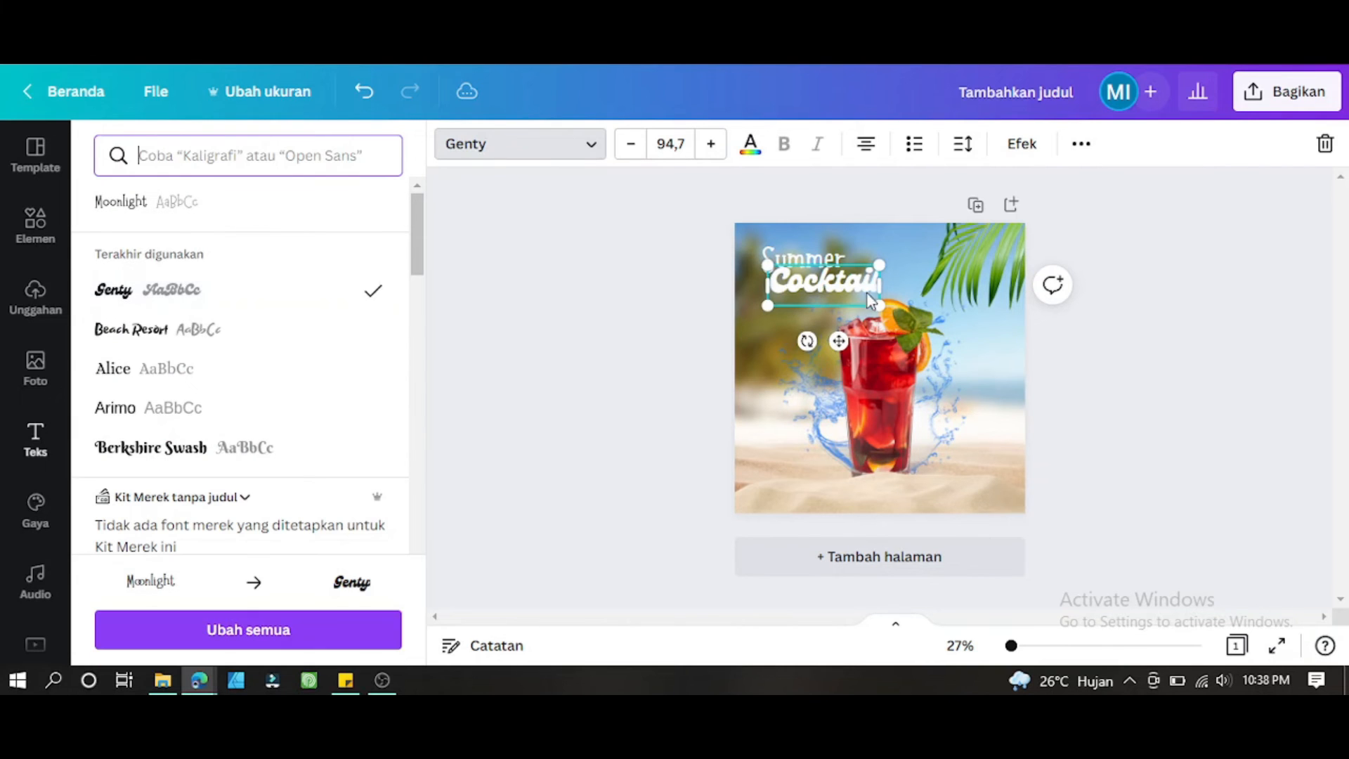
Nudge the Cocktail text slightly right and down beneath the Summer line
{"action": "left_click", "coordinate": [820, 284]}
{"action": "left_click_drag", "start_coordinate": [821, 284], "coordinate": [822, 287]}
{"action": "key", "text": "Right"}
{"action": "key", "text": "Right"}
{"action": "key", "text": "Right"}
{"action": "key", "text": "Right"}
{"action": "key", "text": "Right"}
{"action": "key", "text": "Right"}
{"action": "key", "text": "Right"}
{"action": "key", "text": "Right"}
{"action": "key", "text": "Right"}
{"action": "key", "text": "Right"}
{"action": "key", "text": "Down"}
{"action": "key", "text": "Down"}
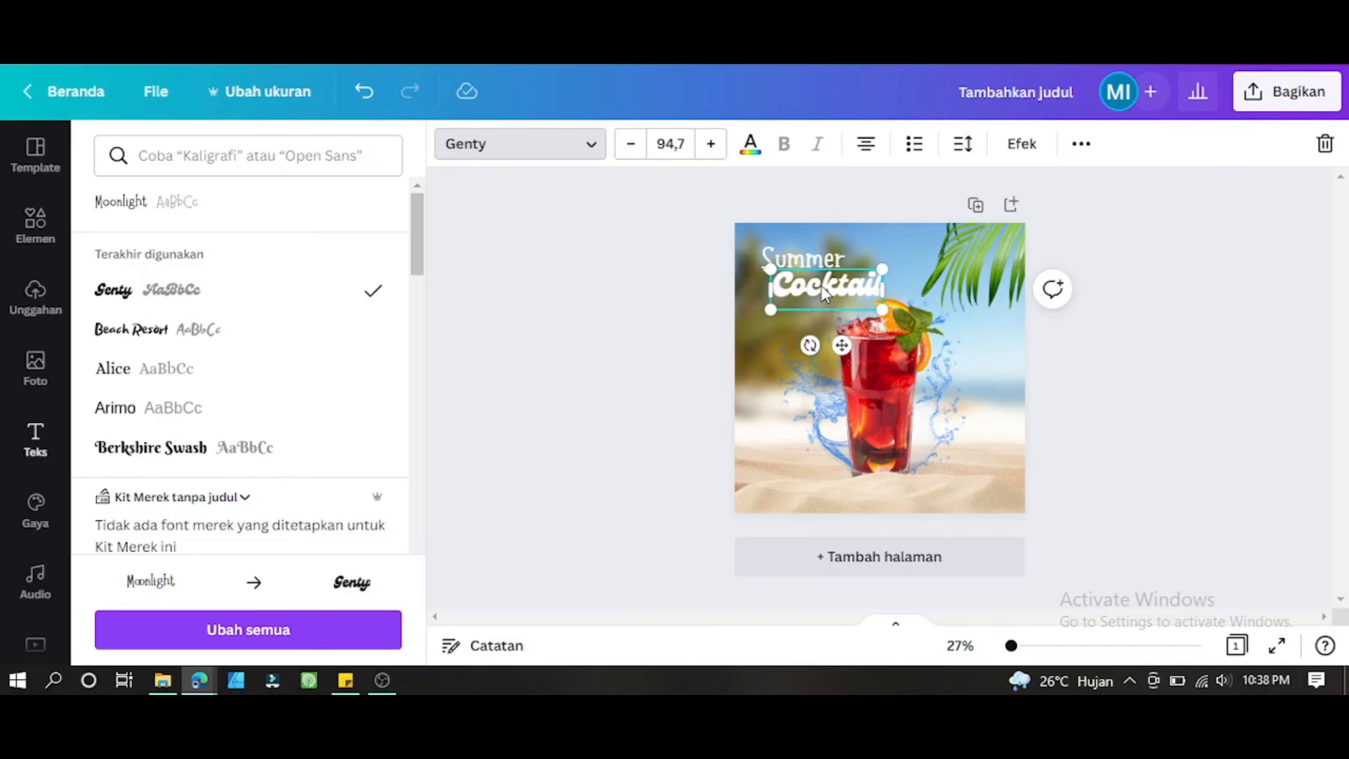
Scale the Summer and Cocktail lines together to font size 98.7 and nudge them slightly left
{"action": "left_click", "coordinate": [801, 260], "text": "shift"}
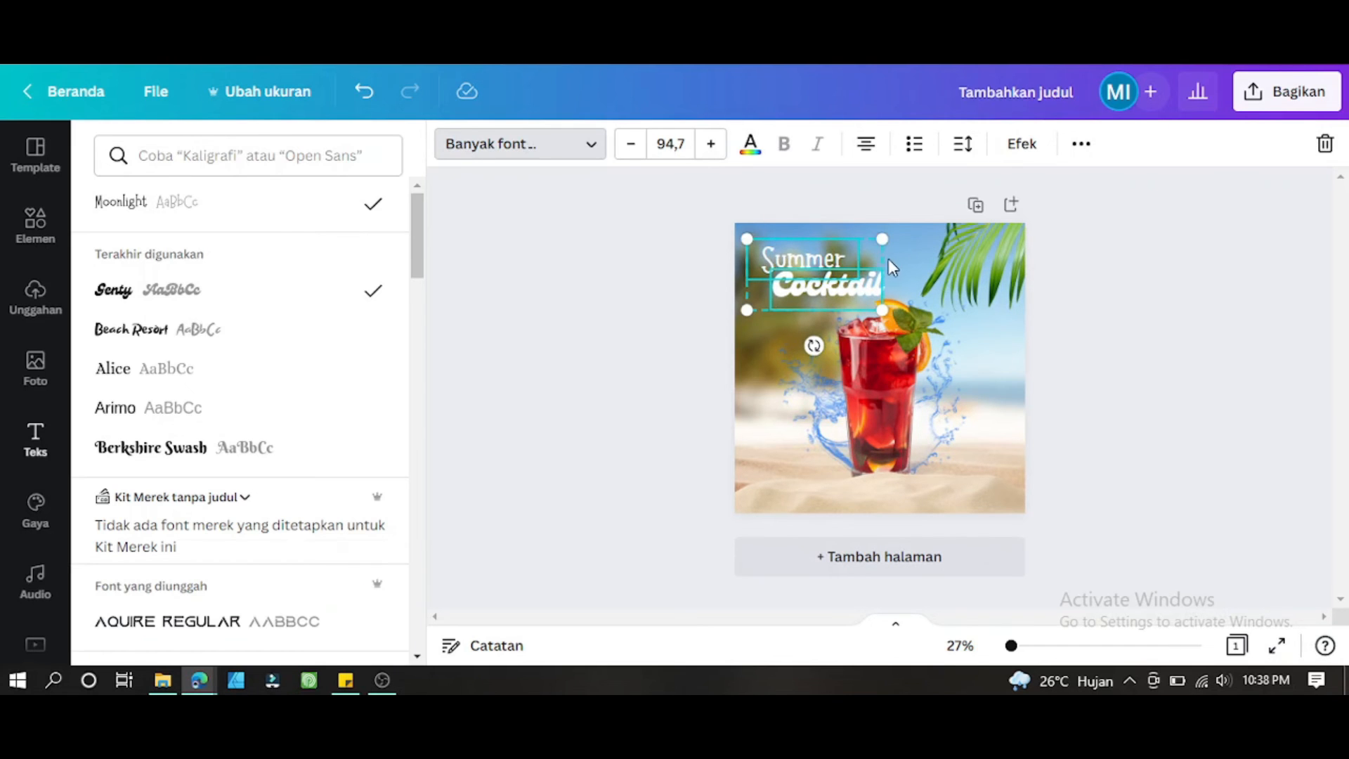
{"action": "left_click_drag", "start_coordinate": [882, 238], "coordinate": [888, 236]}
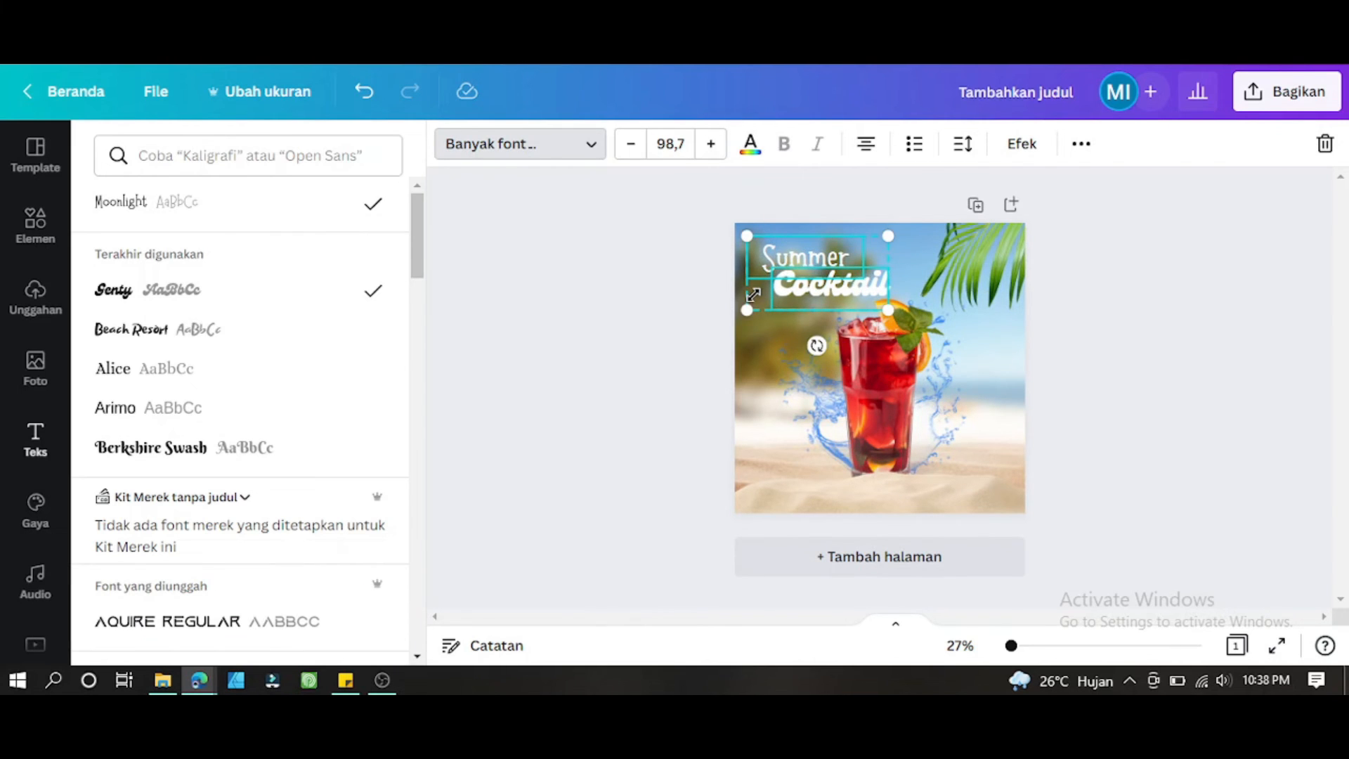
{"action": "key", "text": "Left"}
{"action": "key", "text": "Left"}
{"action": "key", "text": "Left"}
{"action": "key", "text": "Left"}
{"action": "key", "text": "Left"}
{"action": "key", "text": "Left"}
{"action": "key", "text": "Left"}
{"action": "key", "text": "Left"}
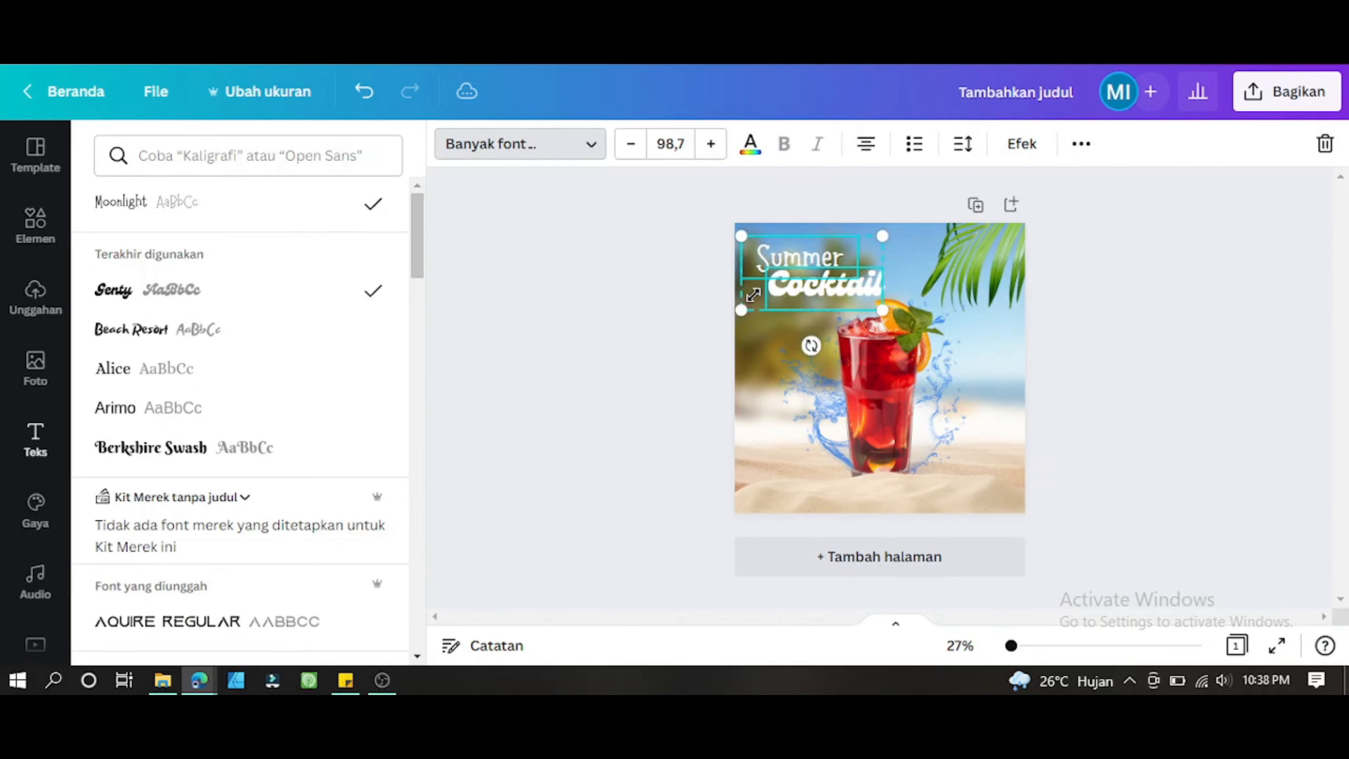
{"action": "left_click", "coordinate": [677, 301]}
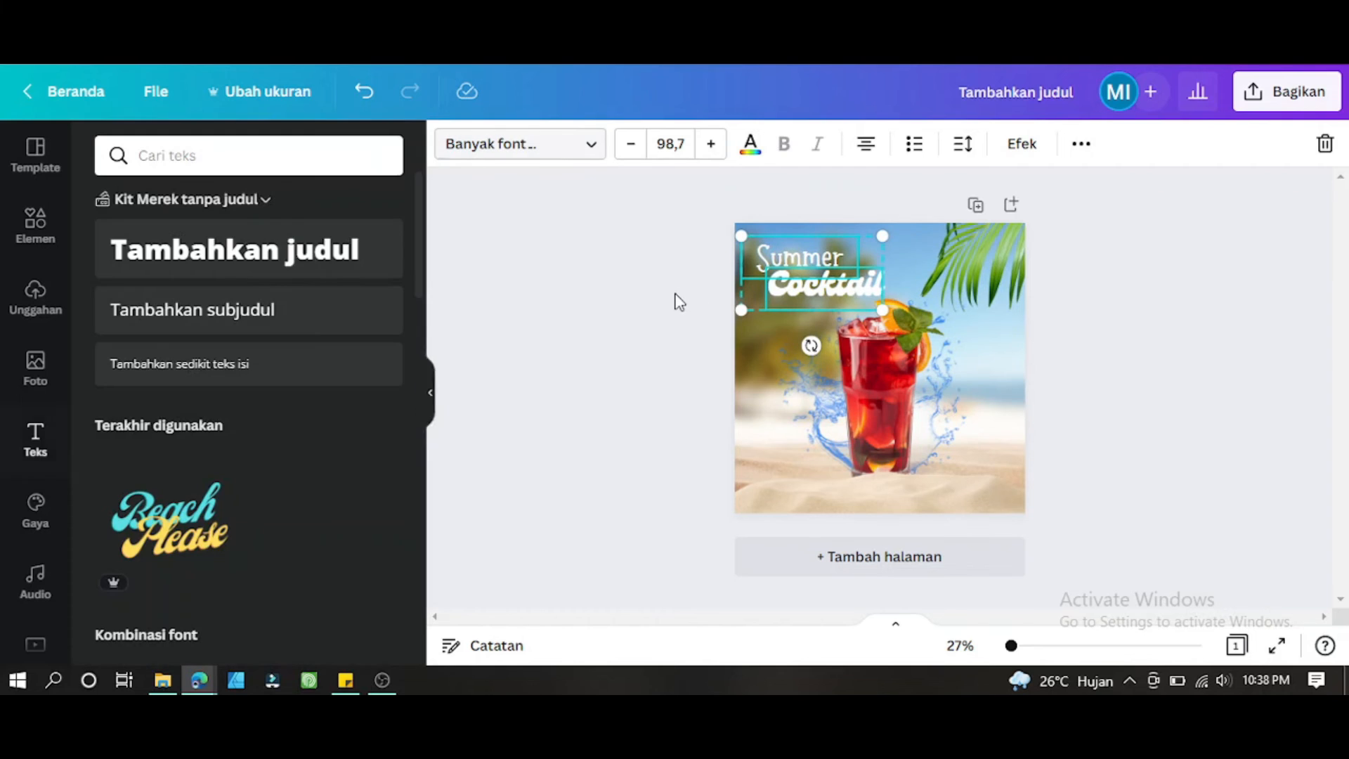
Try to enter a transparency of 95 for the Summer and Cocktail text lines together
{"action": "left_click", "coordinate": [779, 249]}
{"action": "left_click", "coordinate": [807, 292], "text": "shift"}
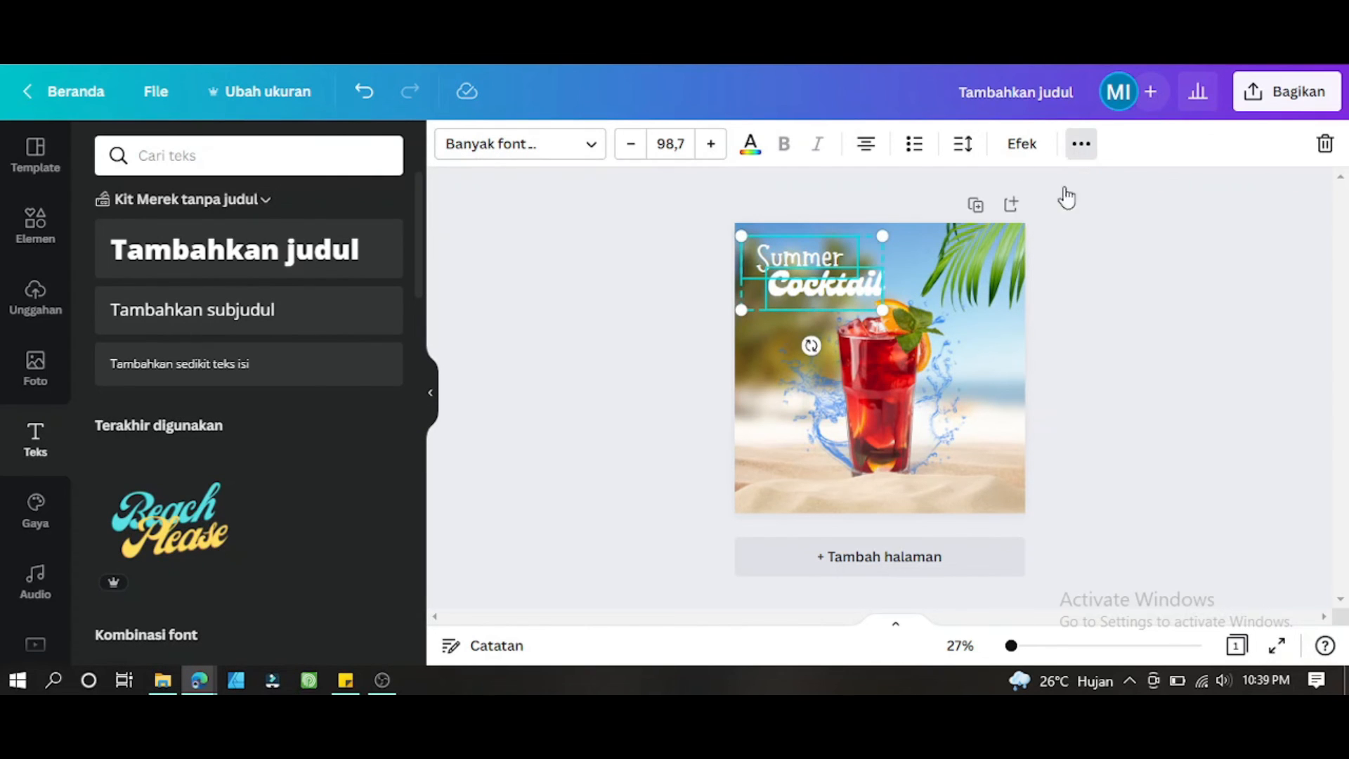
{"action": "left_click", "coordinate": [1080, 143]}
{"action": "left_click", "coordinate": [991, 191]}
{"action": "left_click", "coordinate": [965, 246]}
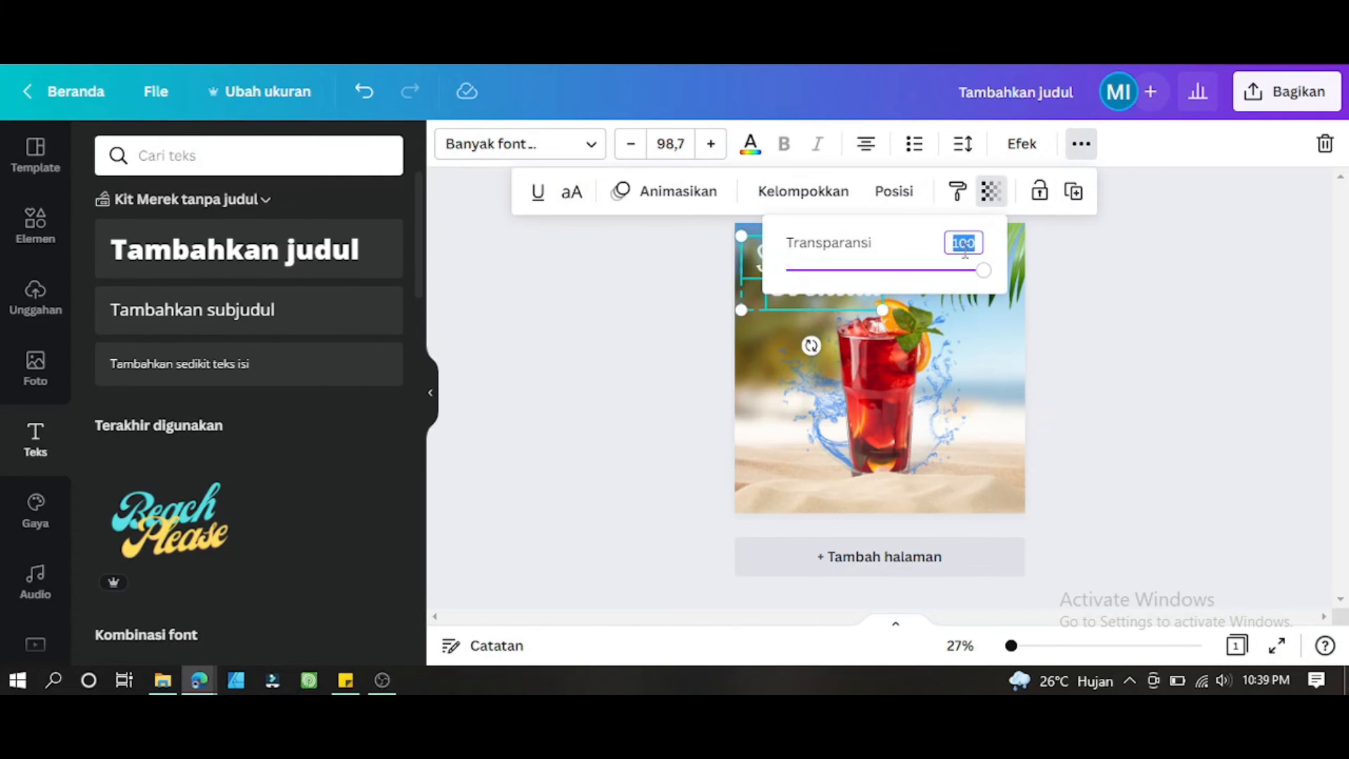
{"action": "type", "text": "8"}
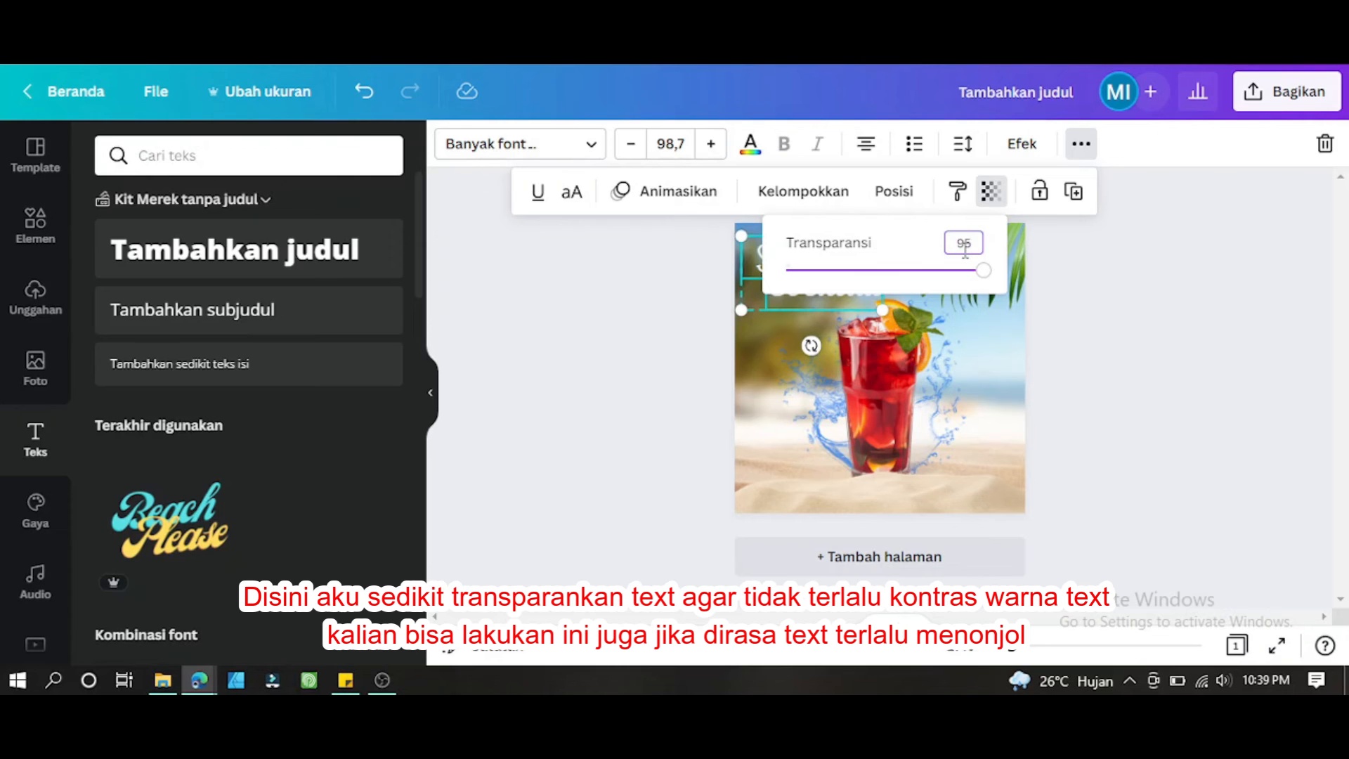
{"action": "left_click", "coordinate": [1066, 314]}
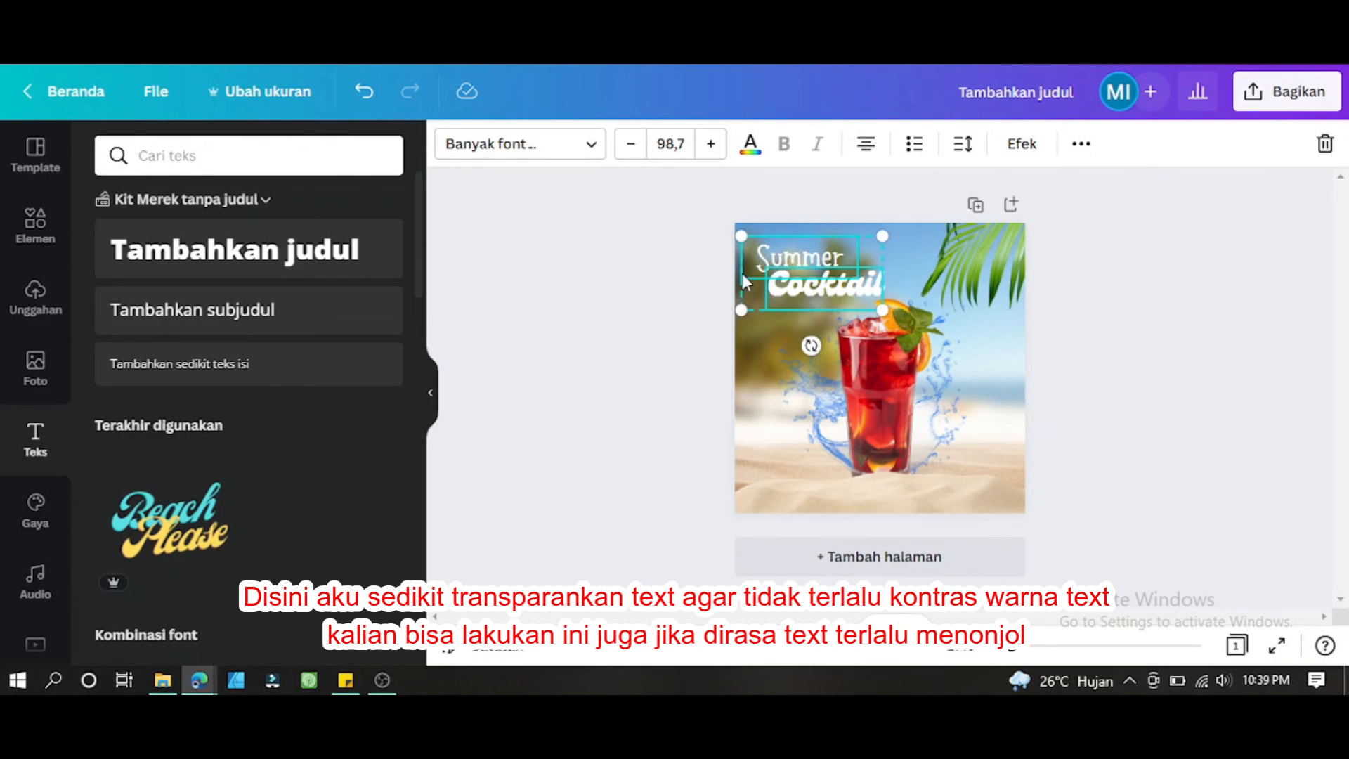
Lower the transparency value of the selected Summer and Cocktail lines to 95 and deselect them
{"action": "left_click", "coordinate": [1081, 143]}
{"action": "left_click", "coordinate": [991, 191]}
{"action": "left_click", "coordinate": [992, 189]}
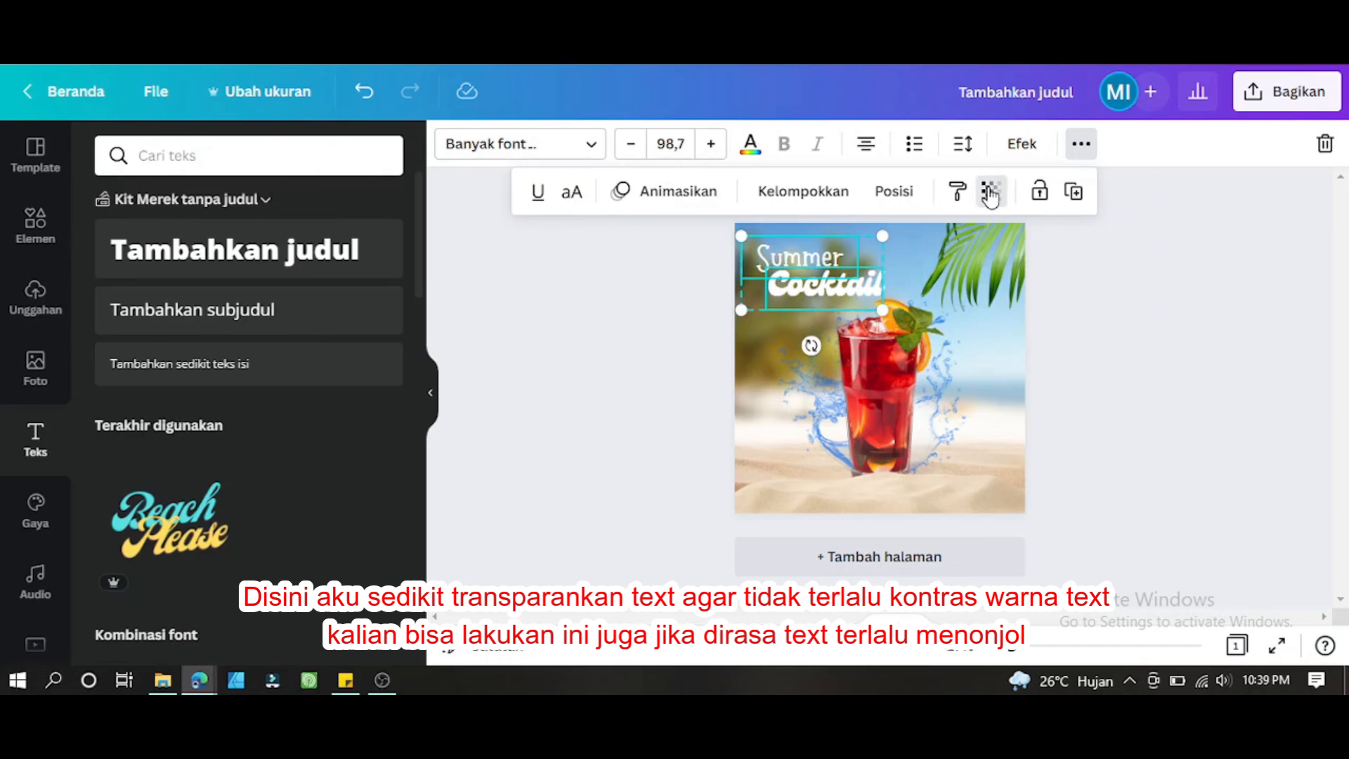
{"action": "left_click", "coordinate": [990, 190]}
{"action": "left_click_drag", "start_coordinate": [984, 270], "coordinate": [969, 272]}
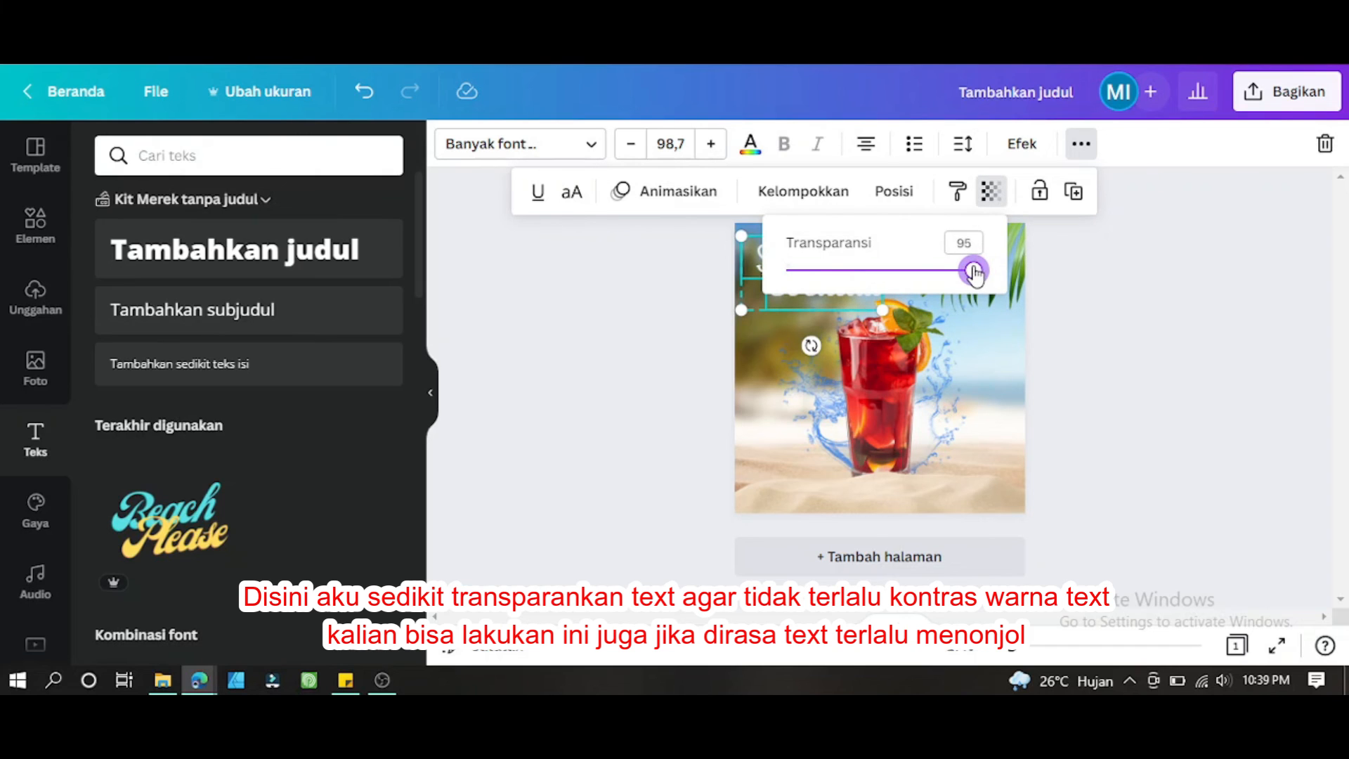
{"action": "left_click", "coordinate": [1085, 297]}
{"action": "left_click", "coordinate": [1085, 294]}
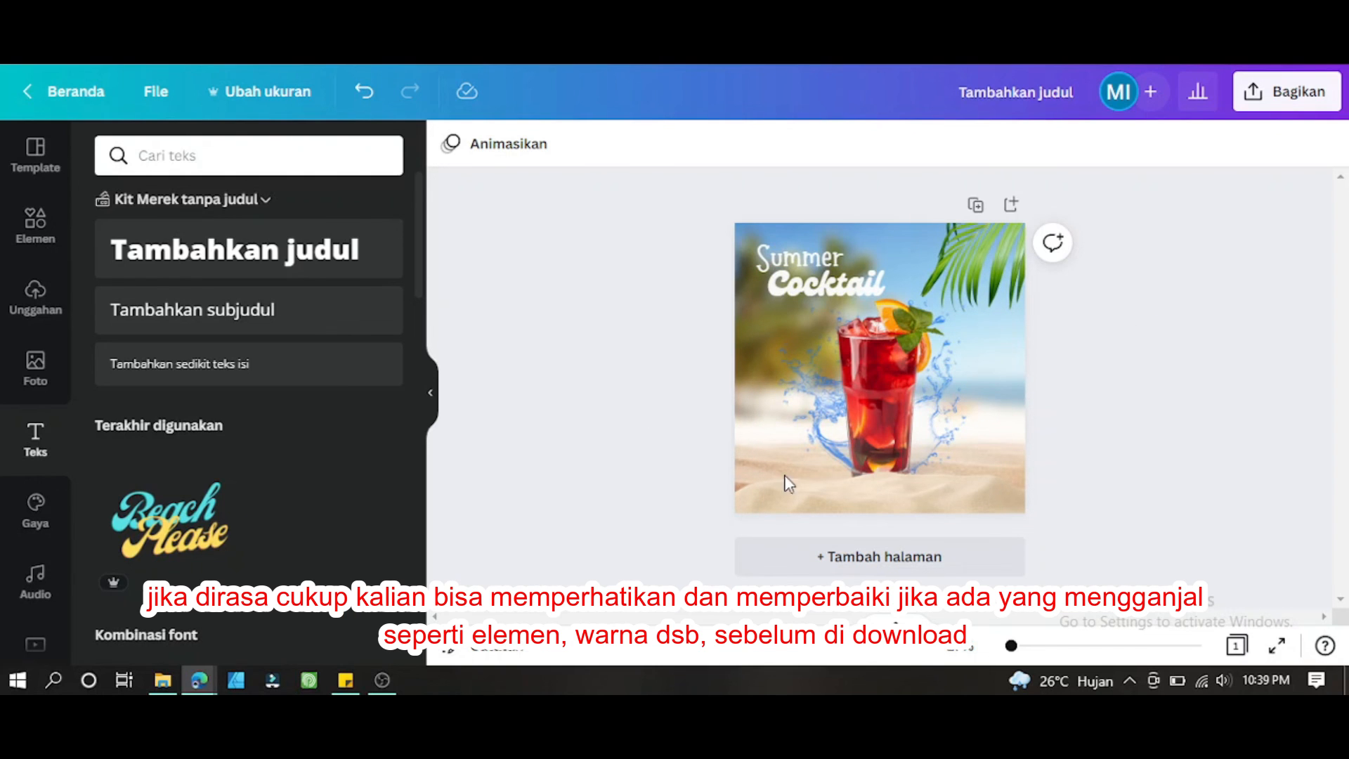
Adjust the foreground sand image to brightness 0 and saturation 72, and deselect it
{"action": "left_click", "coordinate": [874, 511]}
{"action": "left_click", "coordinate": [478, 145]}
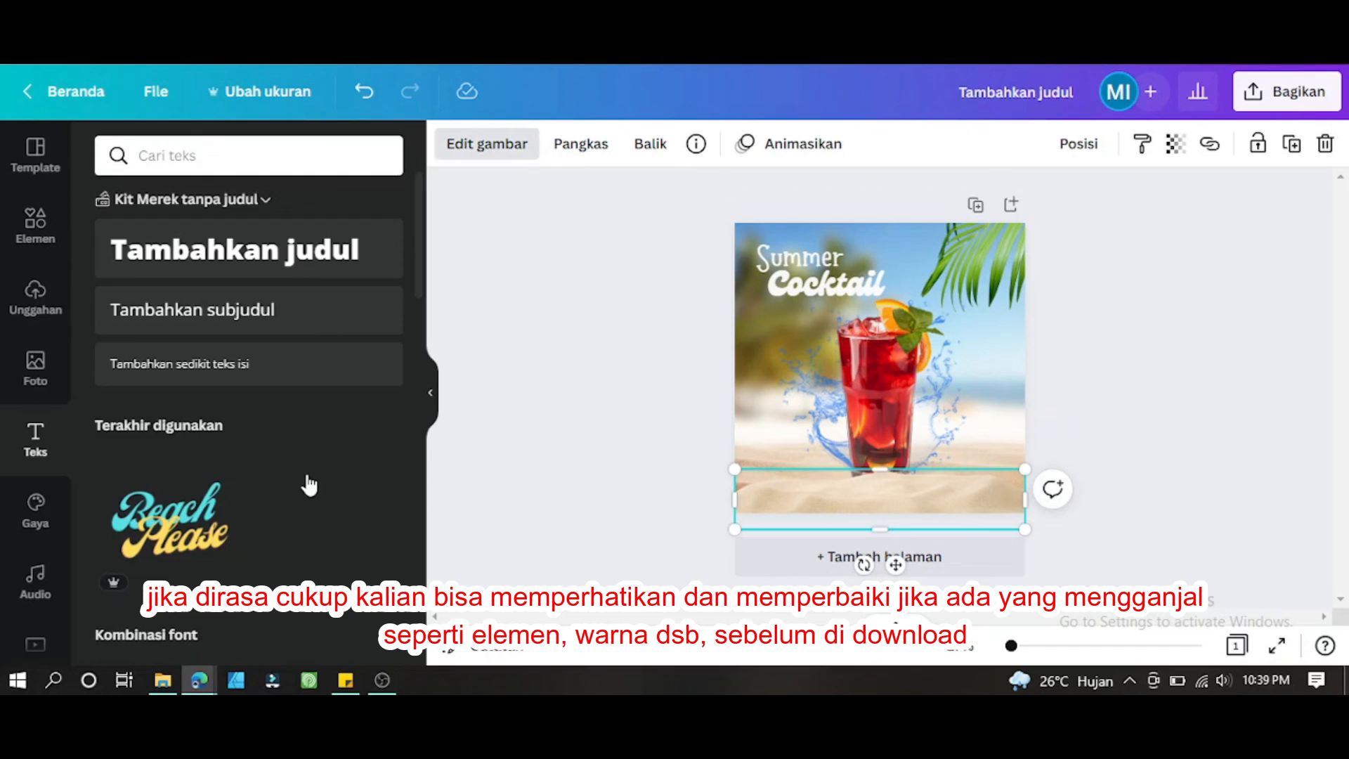
{"action": "scroll", "coordinate": [280, 390], "scroll_direction": "down", "scroll_amount": 4}
{"action": "left_click_drag", "start_coordinate": [274, 362], "coordinate": [248, 366]}
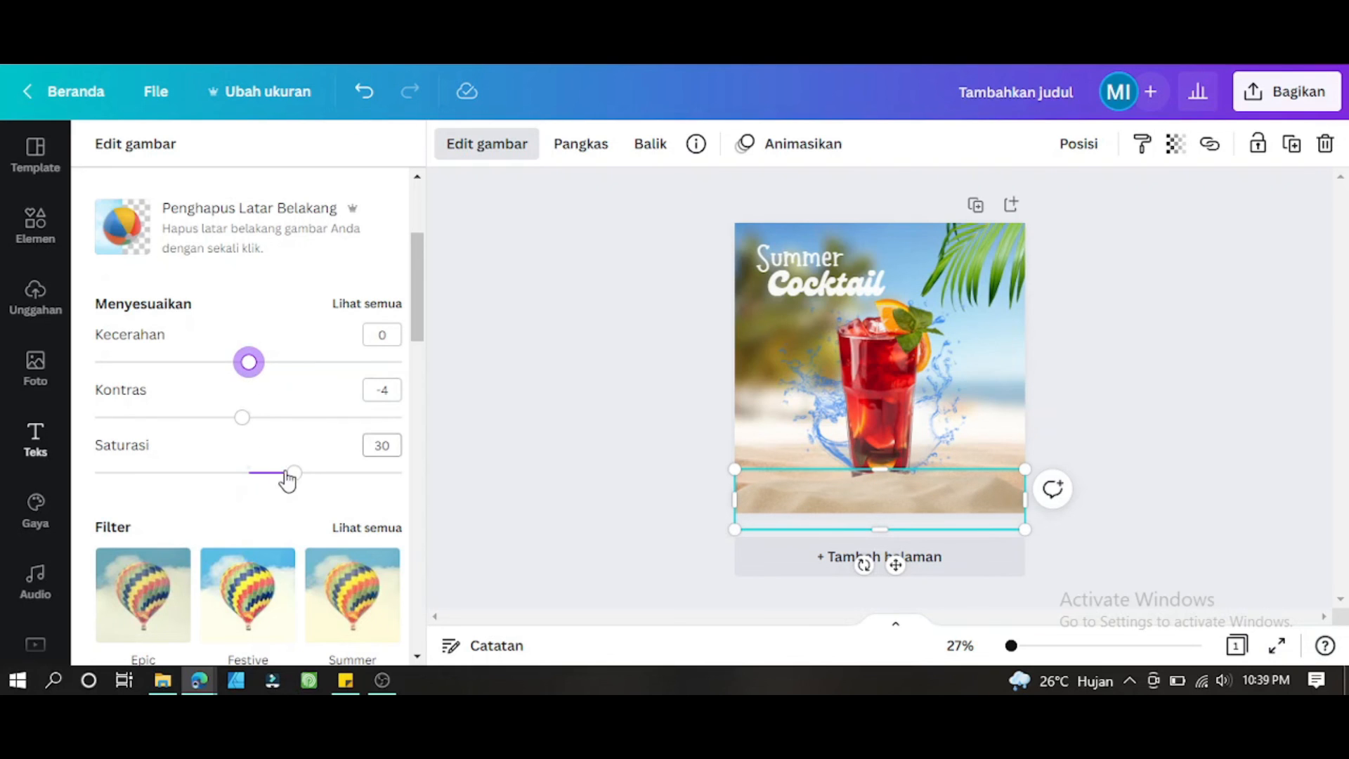
{"action": "left_click_drag", "start_coordinate": [294, 473], "coordinate": [361, 483]}
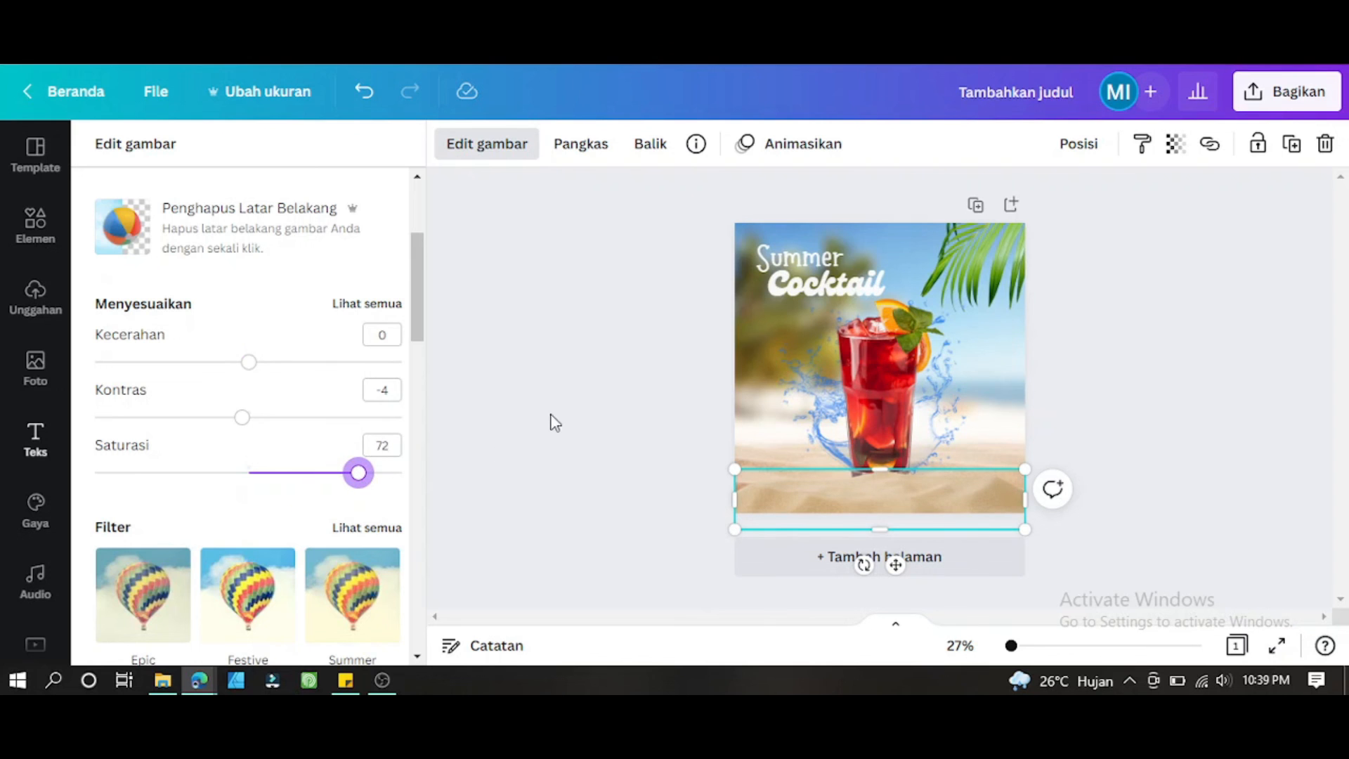
{"action": "left_click", "coordinate": [562, 420]}
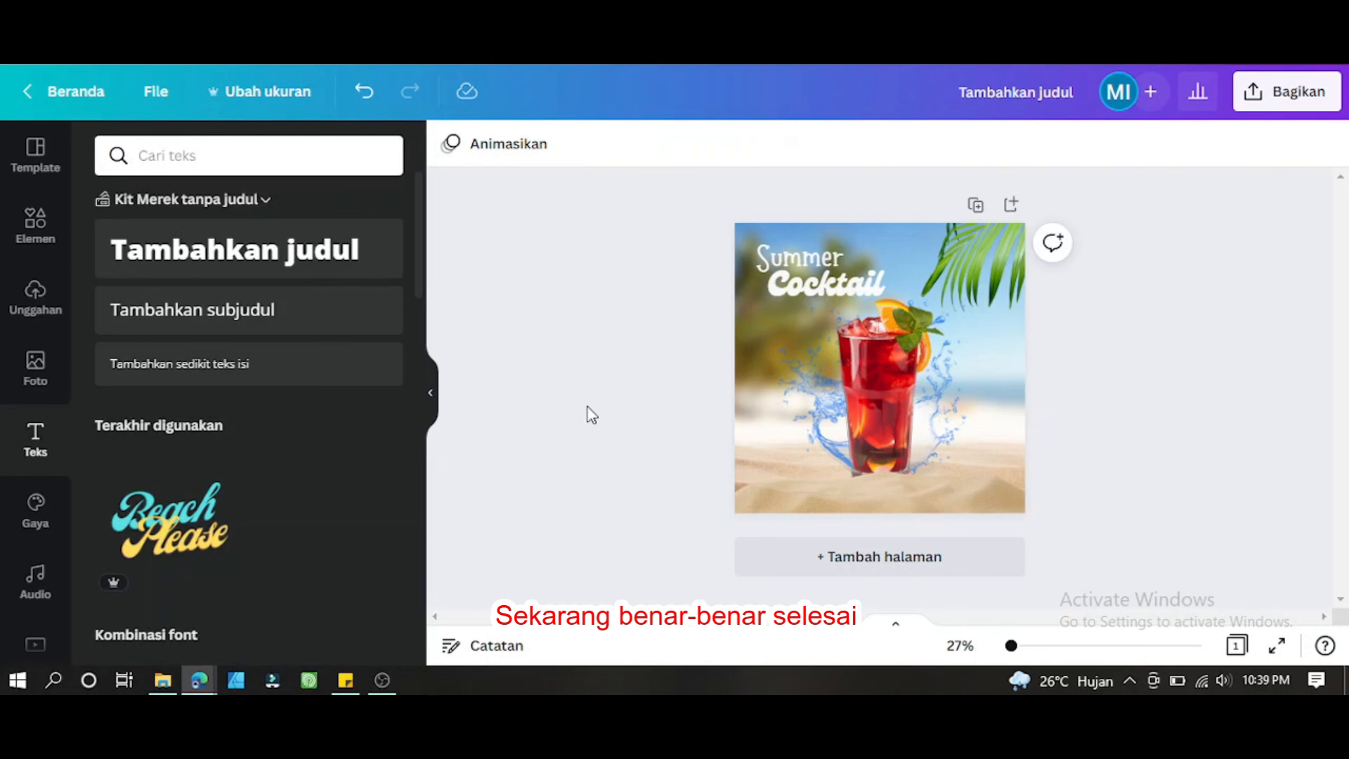